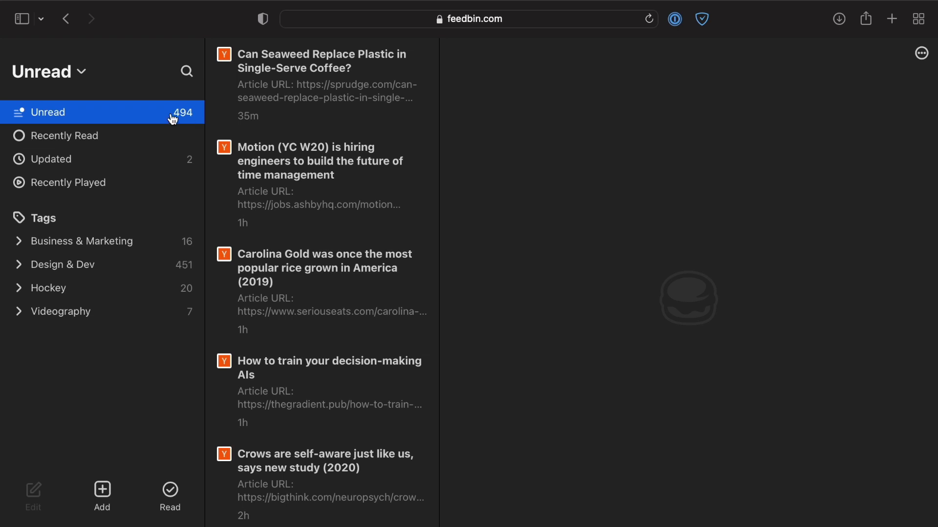
scroll(304, 306, "down", 5)
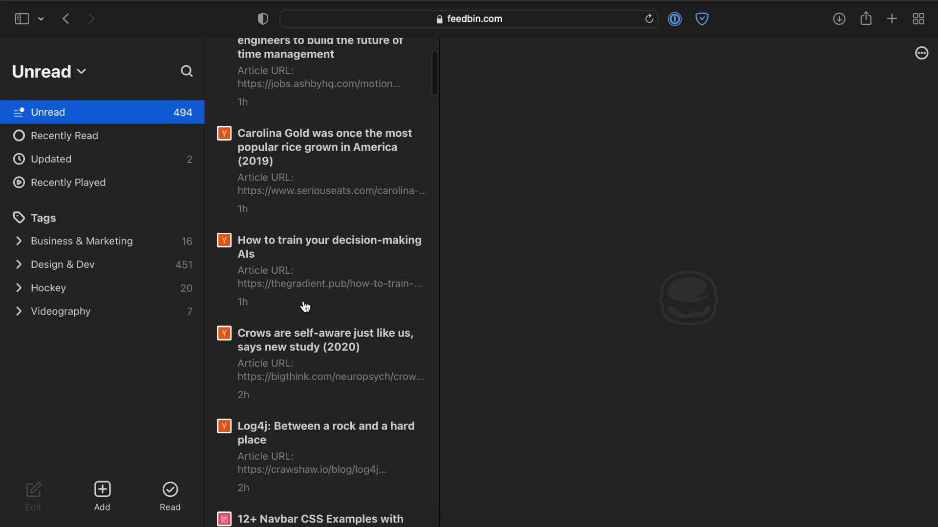
scroll(305, 307, "up", 5)
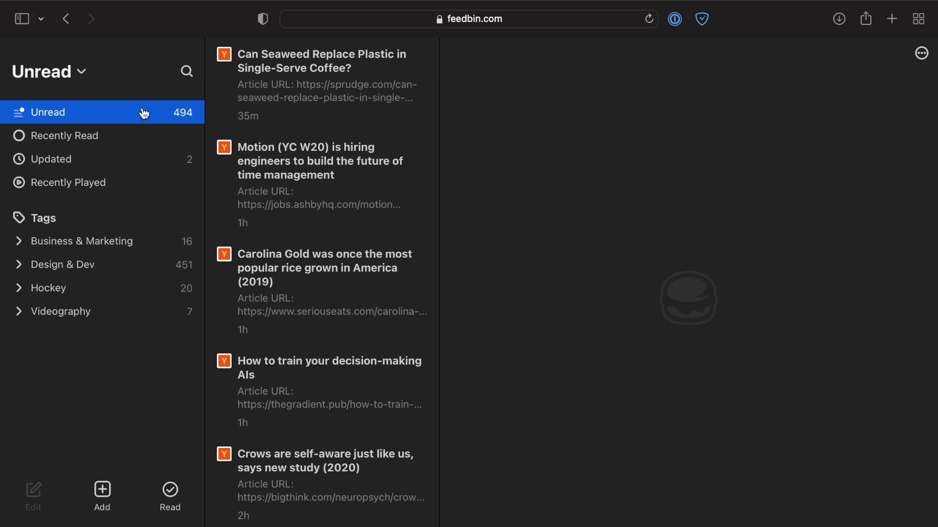
left_click(76, 72)
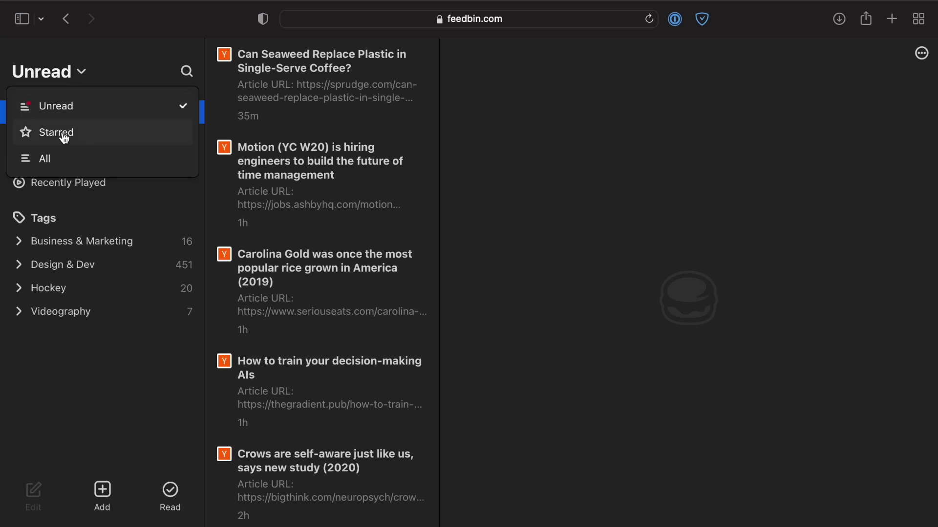
left_click(90, 165)
left_click(49, 74)
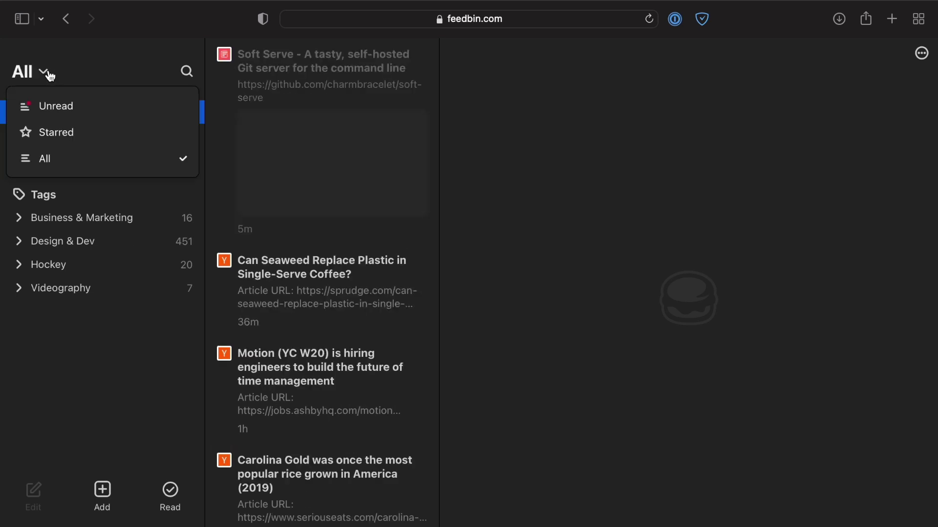
left_click(81, 106)
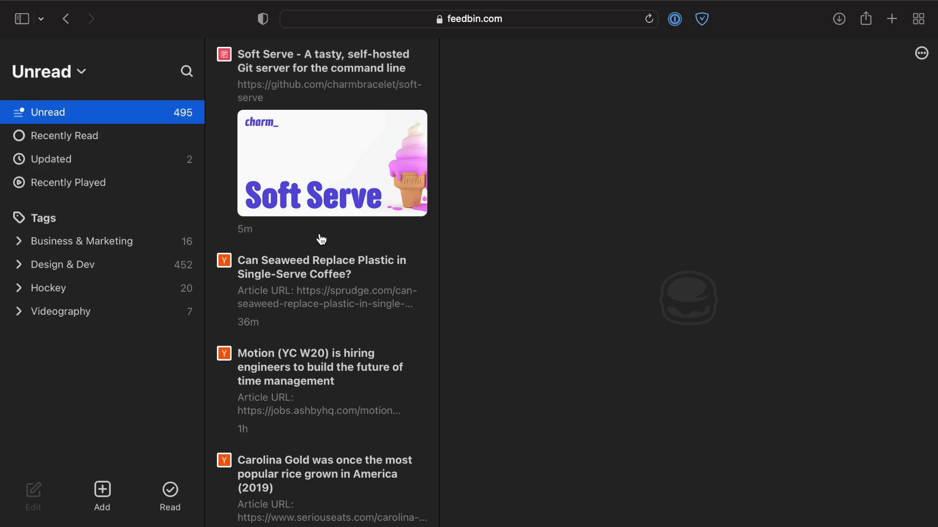
scroll(321, 237, "down", 5)
scroll(320, 239, "down", 11)
scroll(320, 240, "up", 16)
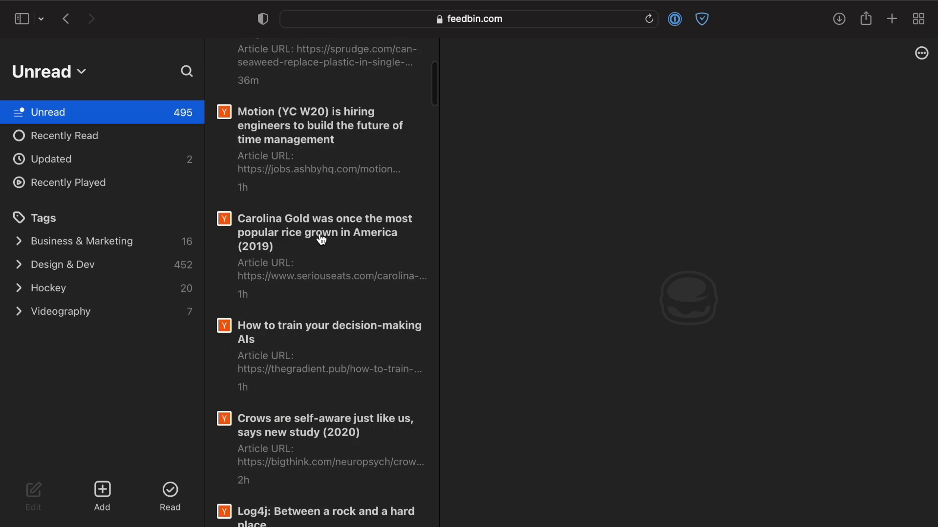
scroll(320, 239, "up", 2)
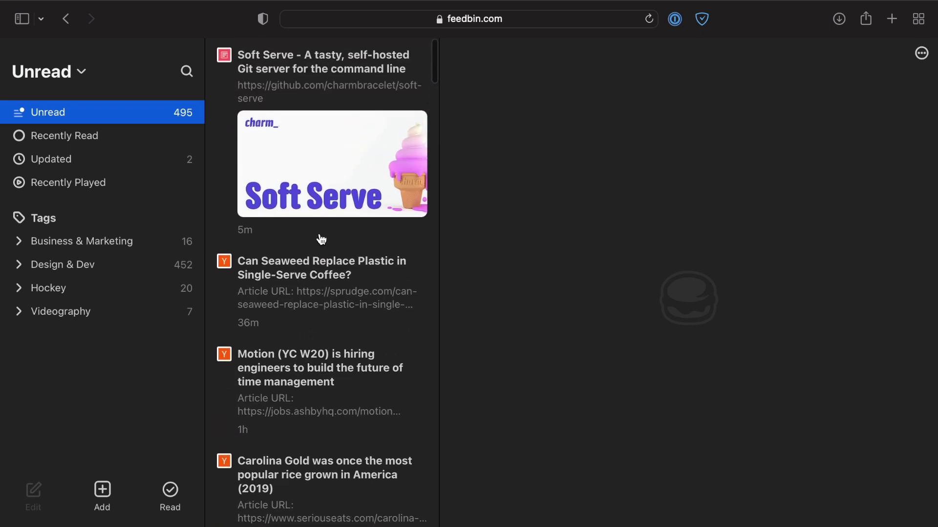
Browse the Business & Marketing, Design & Dev, Hockey and Videography tags in turn.
left_click(151, 244)
left_click(125, 267)
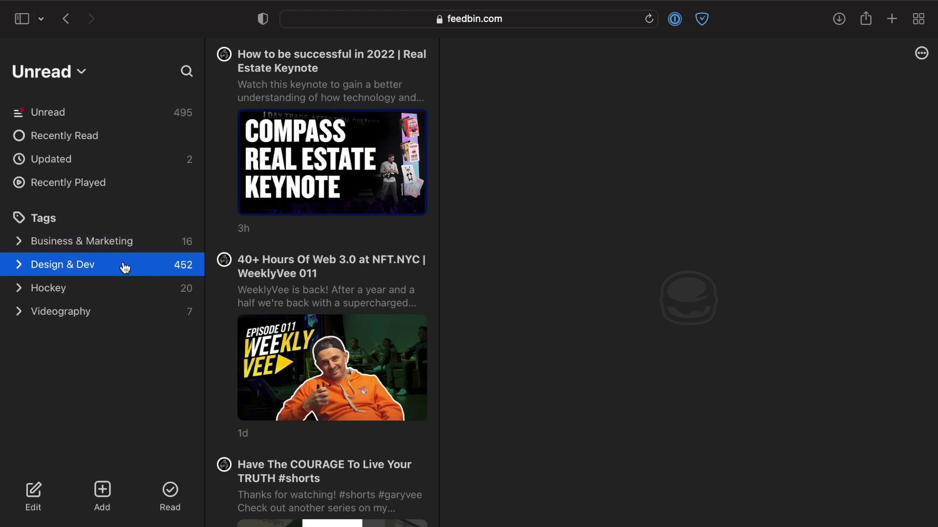
left_click(117, 289)
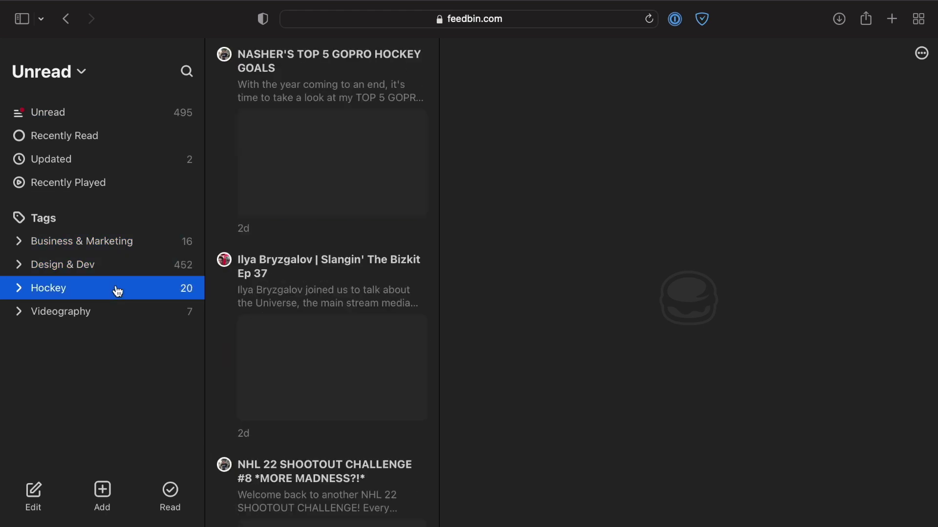
left_click(113, 318)
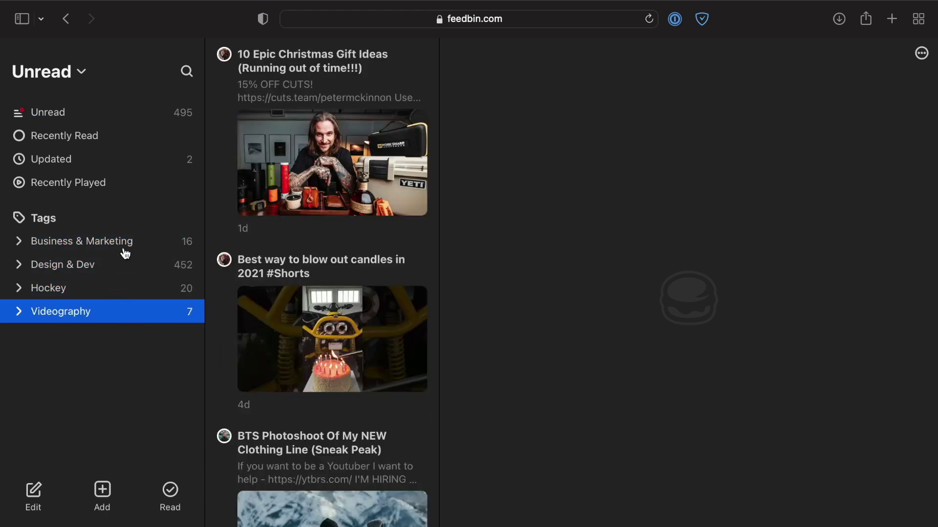
left_click(143, 244)
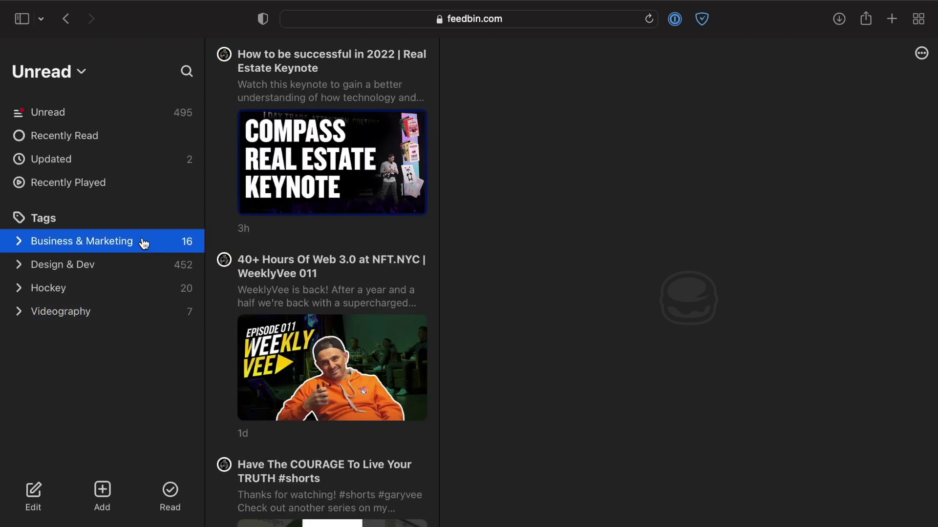
Expand Design & Dev, view the ShopTalk episodes, then collapse Design & Dev again.
left_click(130, 265)
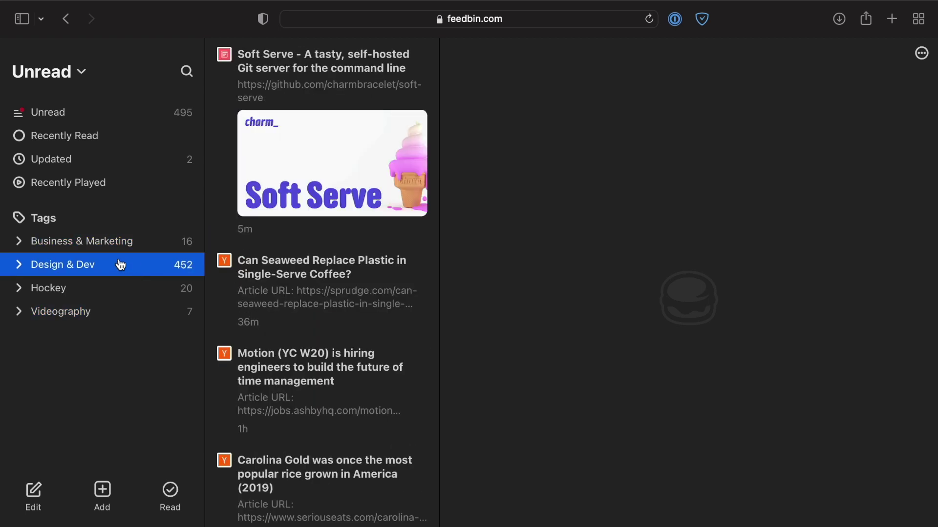
left_click(19, 266)
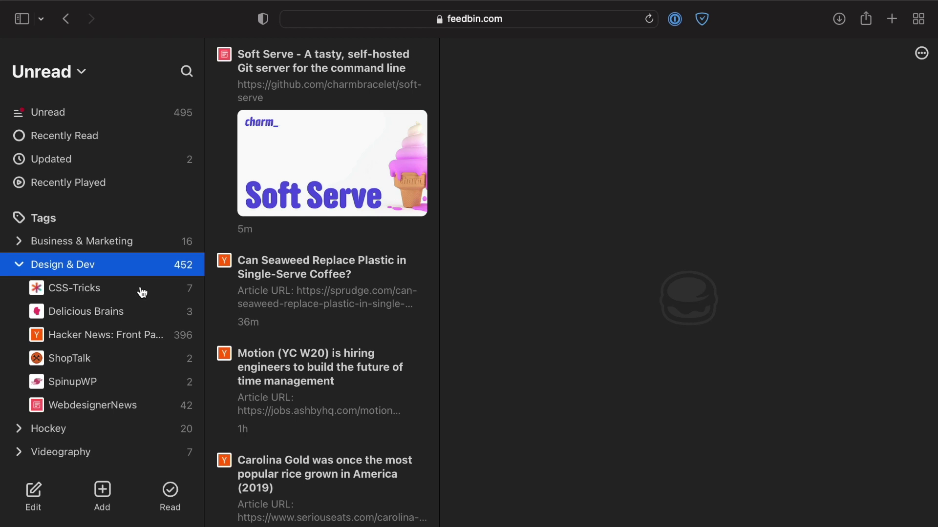
left_click(120, 366)
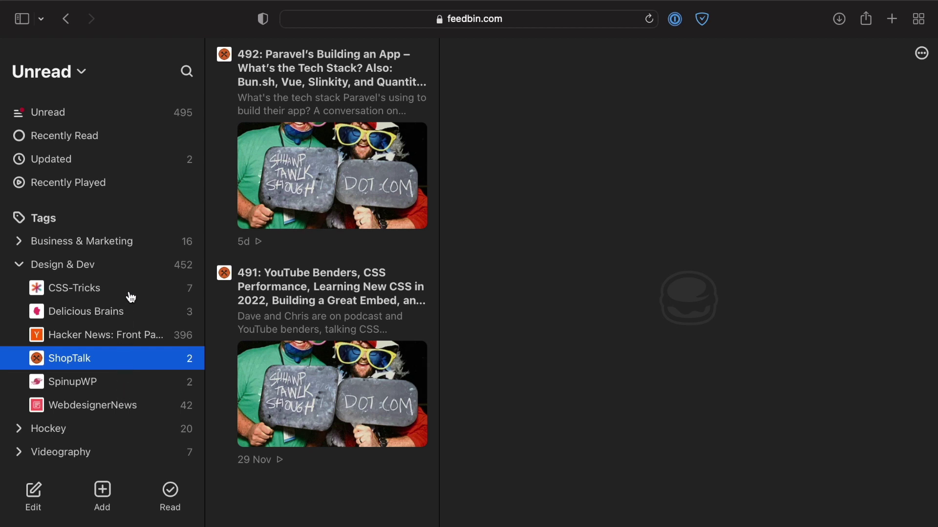
left_click(118, 264)
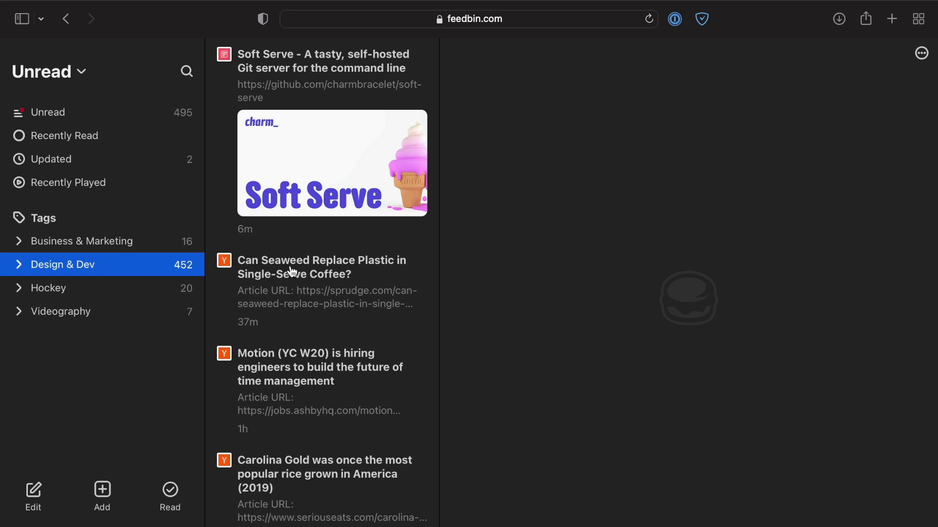
Read the Seaweed coffee article and close its sprudge.com source page afterwards.
left_click(314, 267)
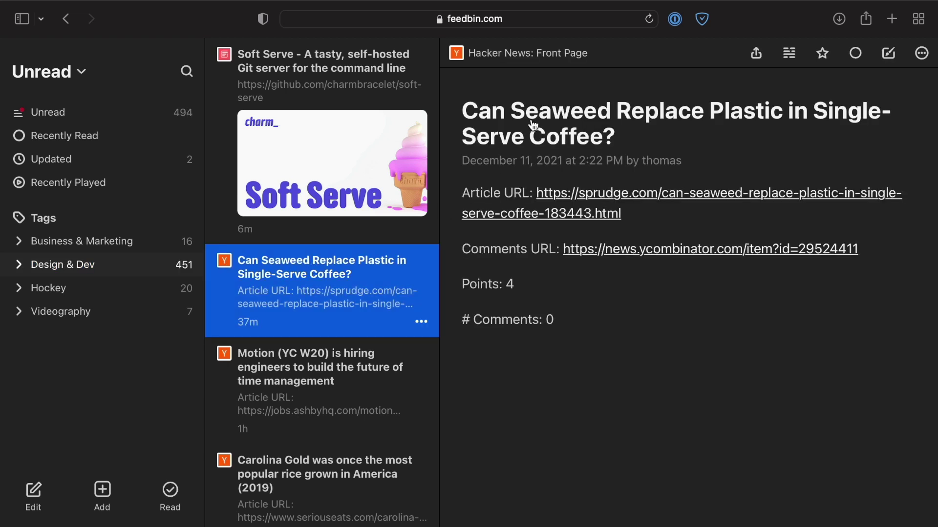
mouse_move(513, 205)
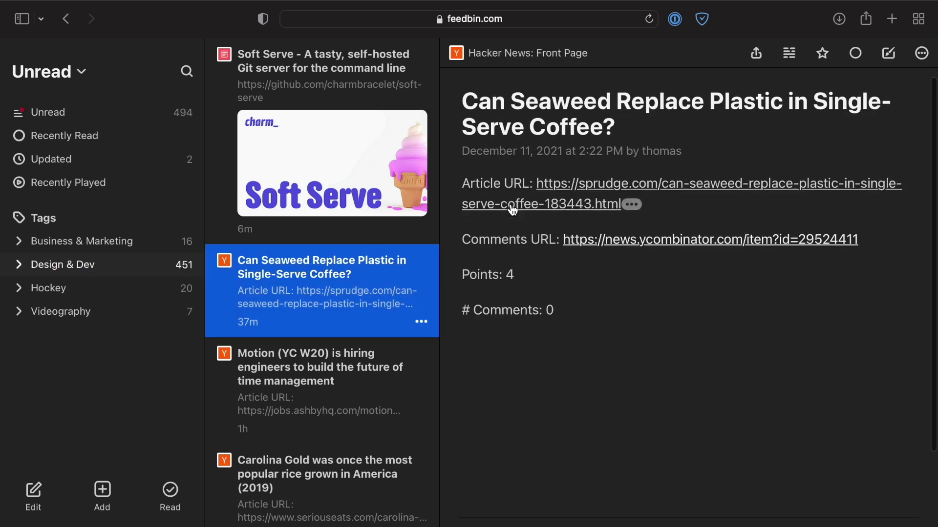
scroll(513, 209, "down", 2)
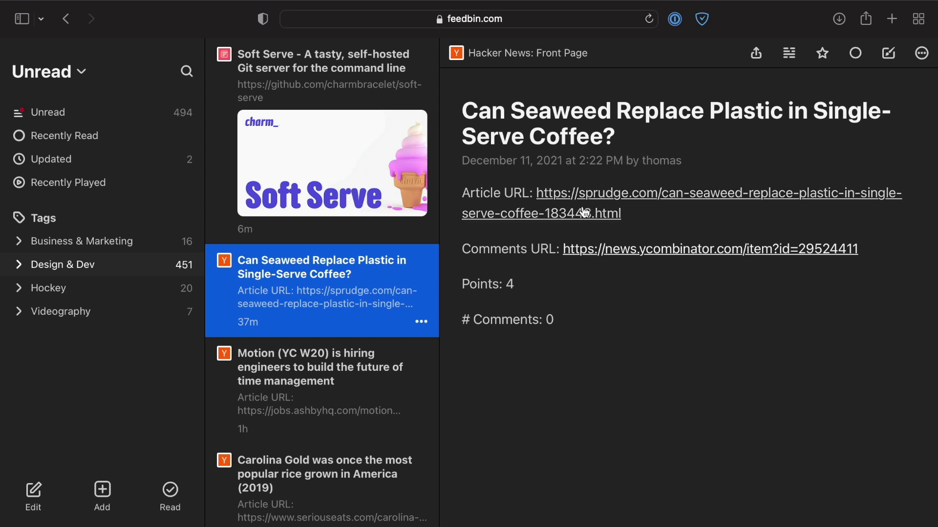
mouse_move(585, 213)
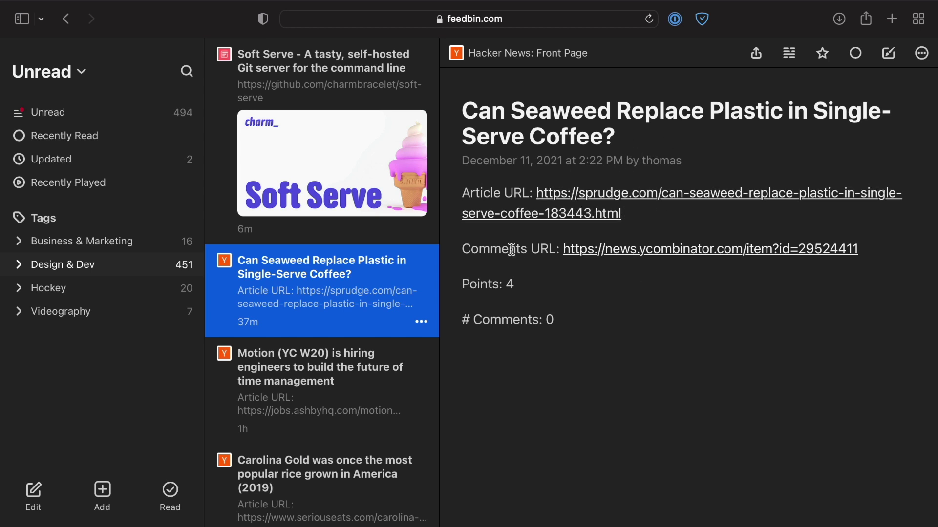
mouse_move(589, 197)
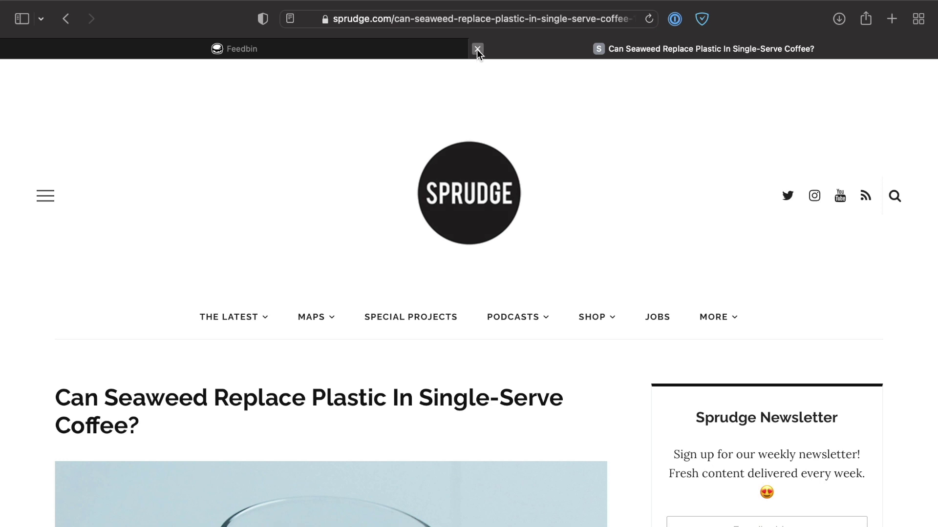
left_click(477, 49)
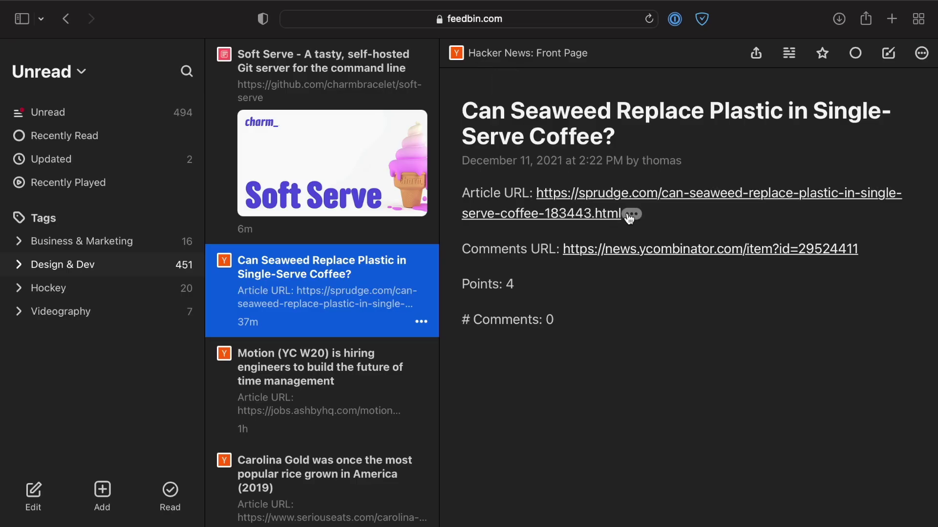
Extract the linked article's full content, read through it, and close it.
left_click(632, 215)
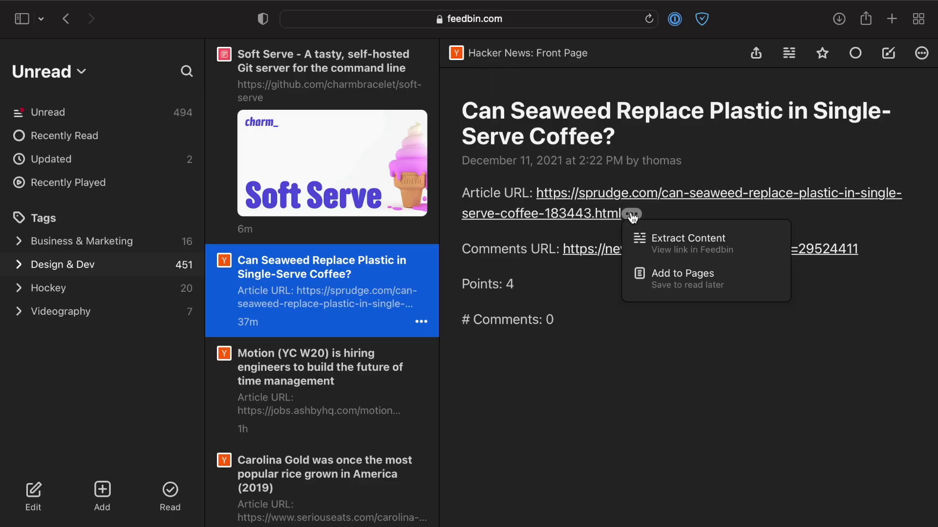
left_click(679, 242)
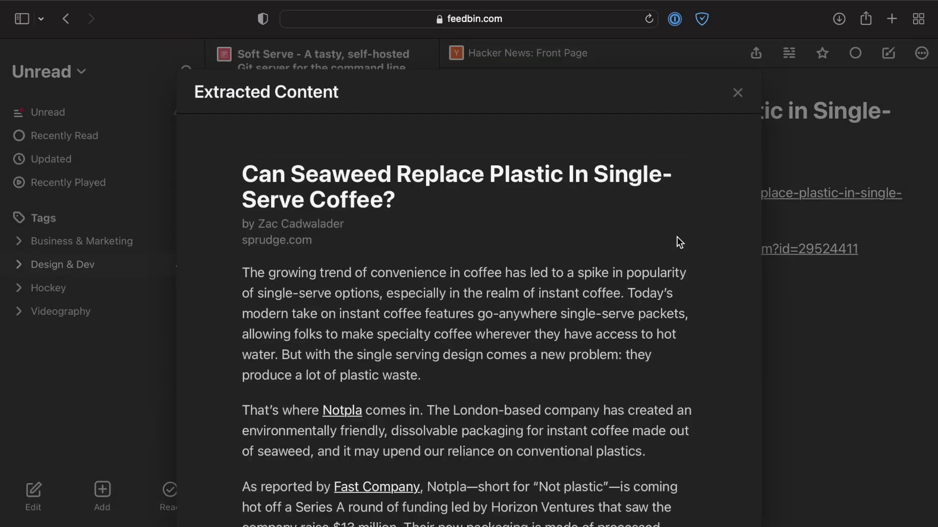
scroll(465, 250, "down", 10)
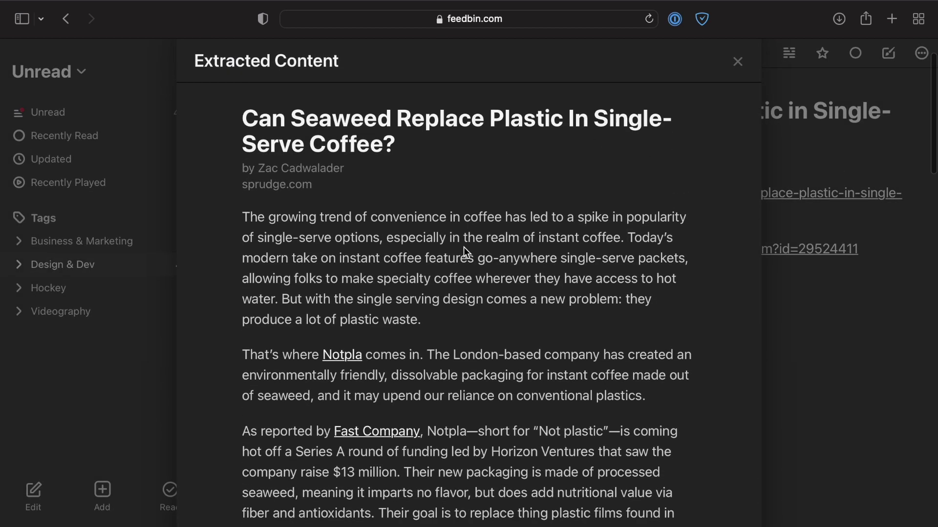
scroll(464, 249, "down", 15)
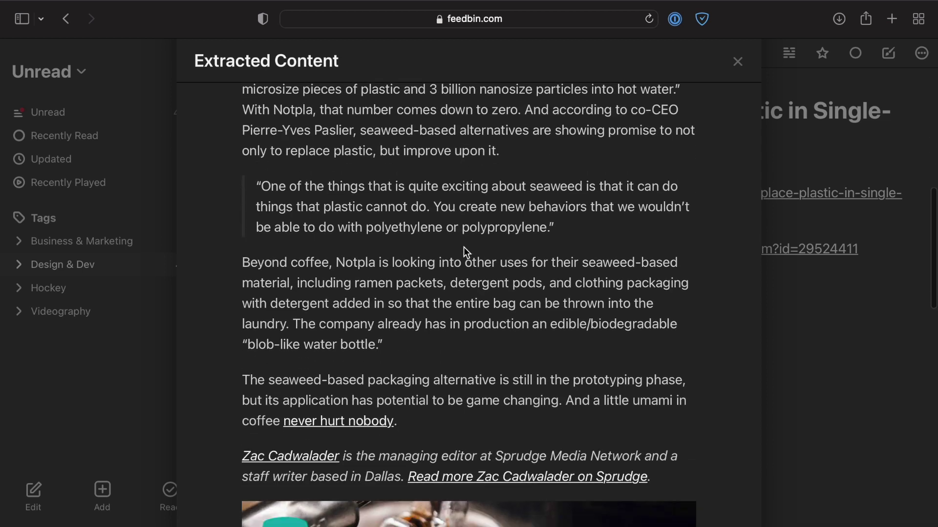
scroll(464, 247, "down", 10)
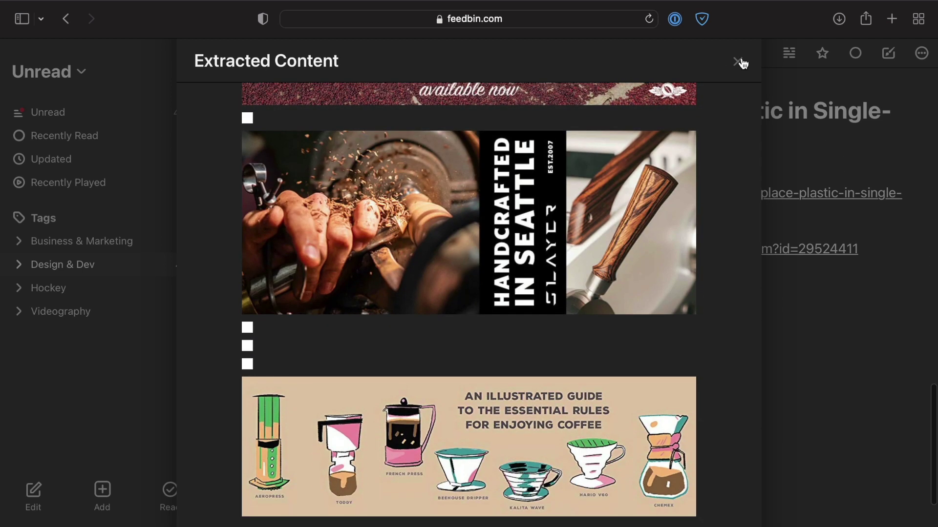
left_click(737, 62)
Star the Seaweed article, then try the filter dropdown and Share menu.
left_click(631, 303)
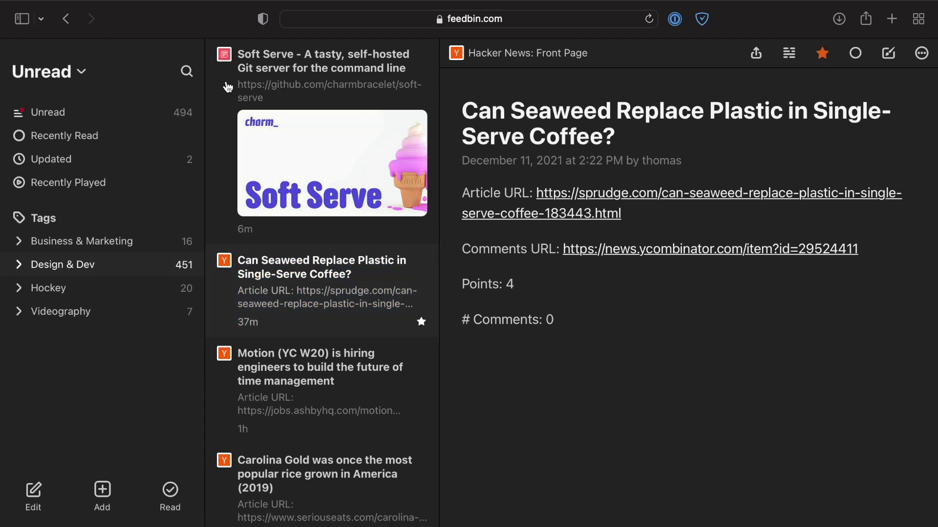
left_click(71, 76)
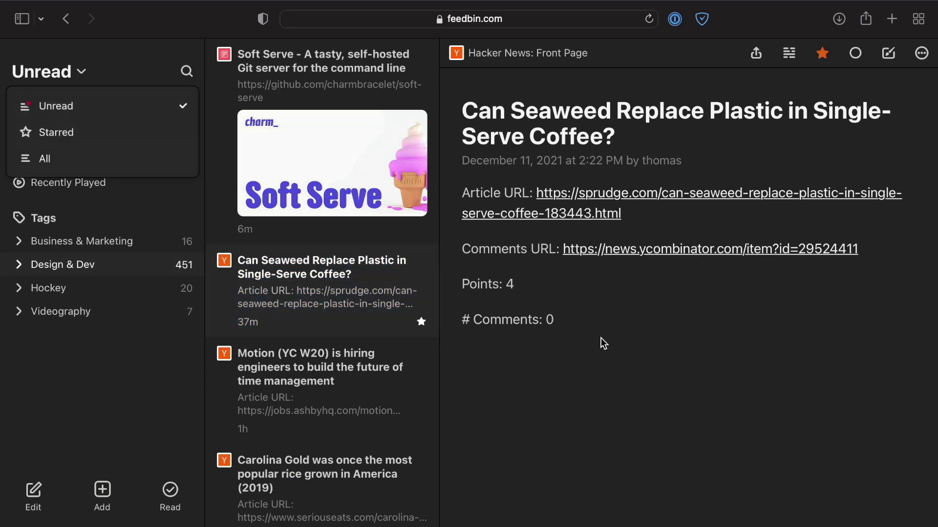
left_click(620, 364)
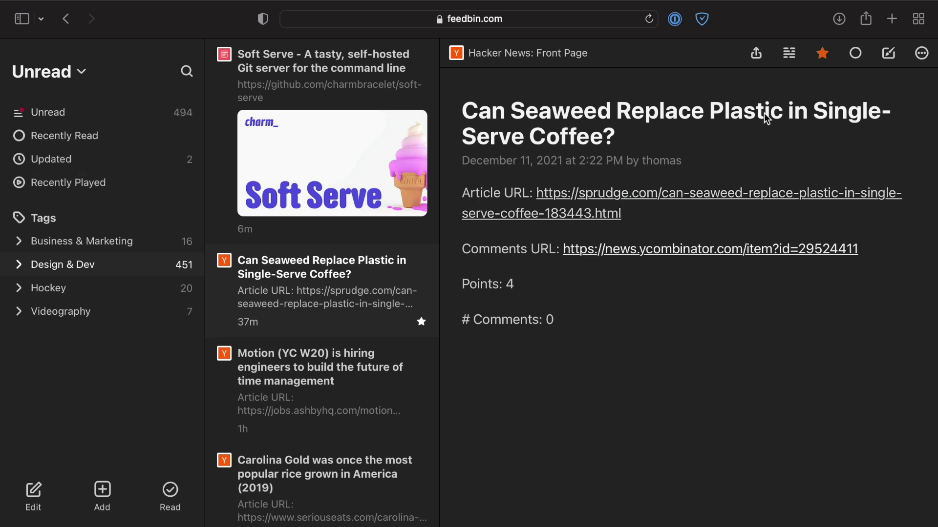
key("c")
left_click(756, 52)
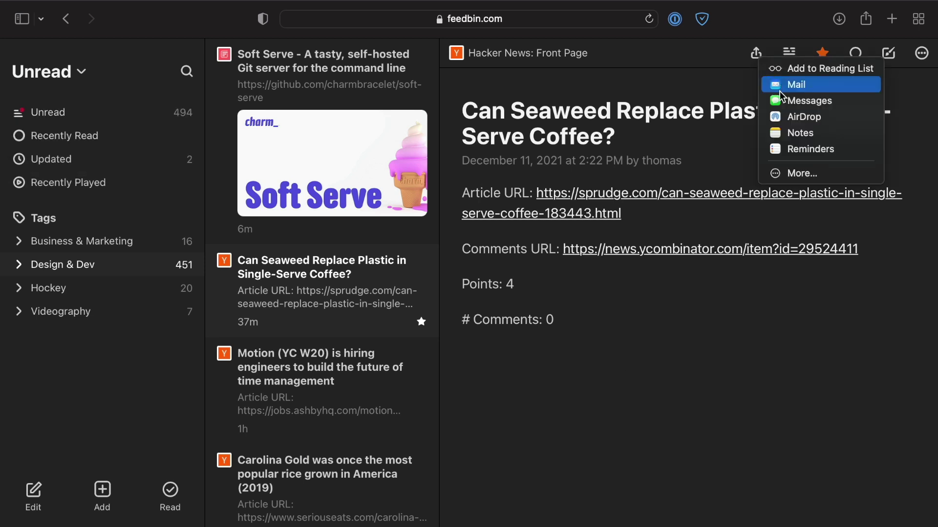
left_click(785, 341)
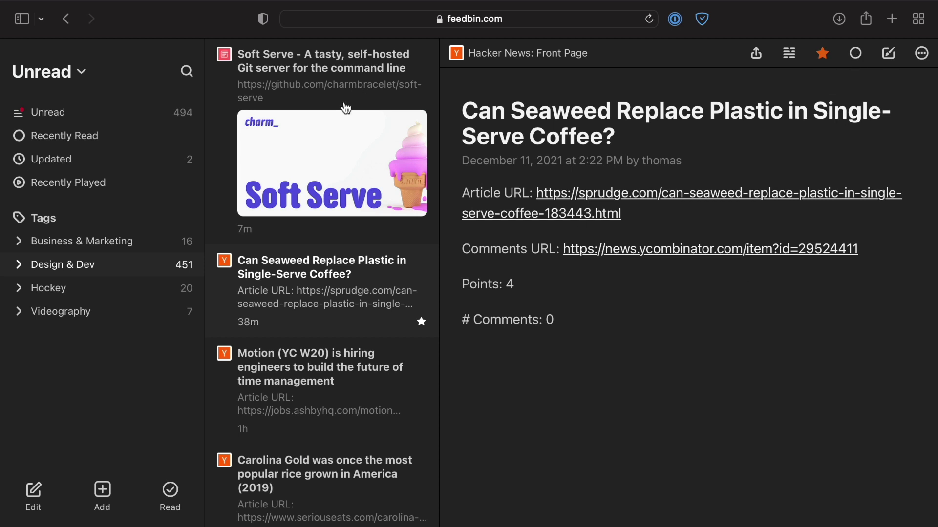
Unstar the seaweed coffee article and read the Motion hiring and Carolina Gold posts.
scroll(326, 300, "down", 2)
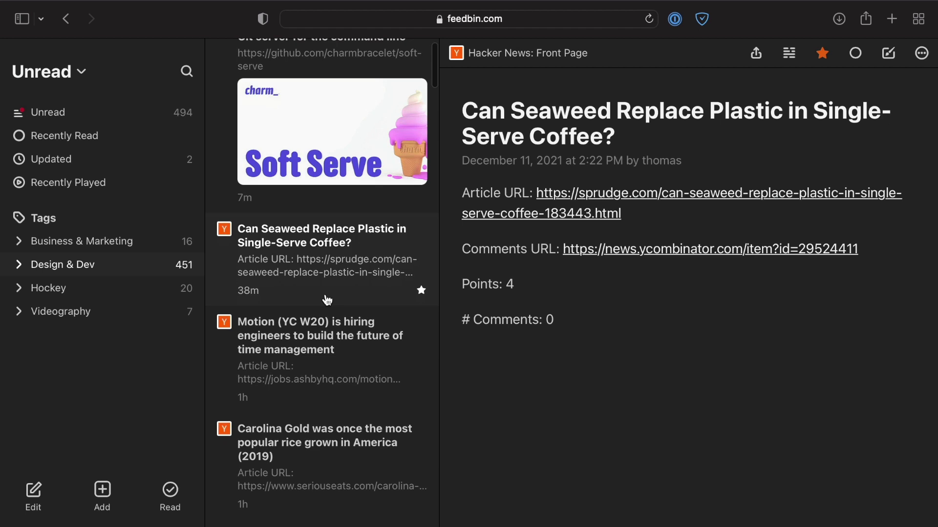
left_click(832, 64)
scroll(346, 235, "down", 3)
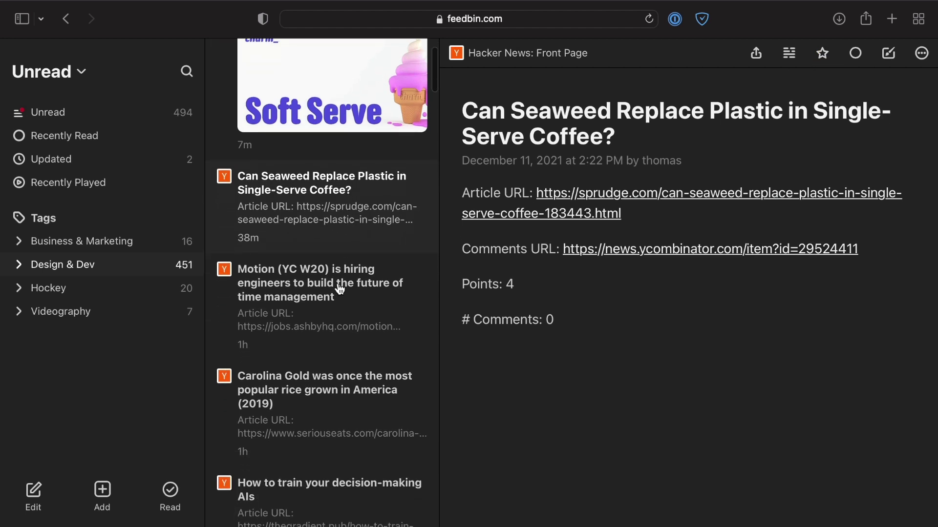
left_click(340, 289)
scroll(336, 260, "down", 1)
left_click(326, 323)
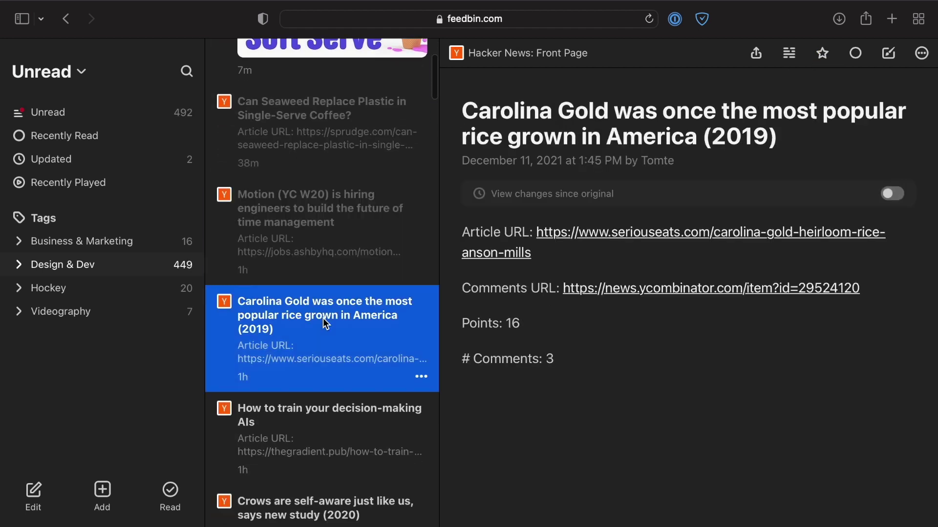
scroll(325, 327, "down", 10)
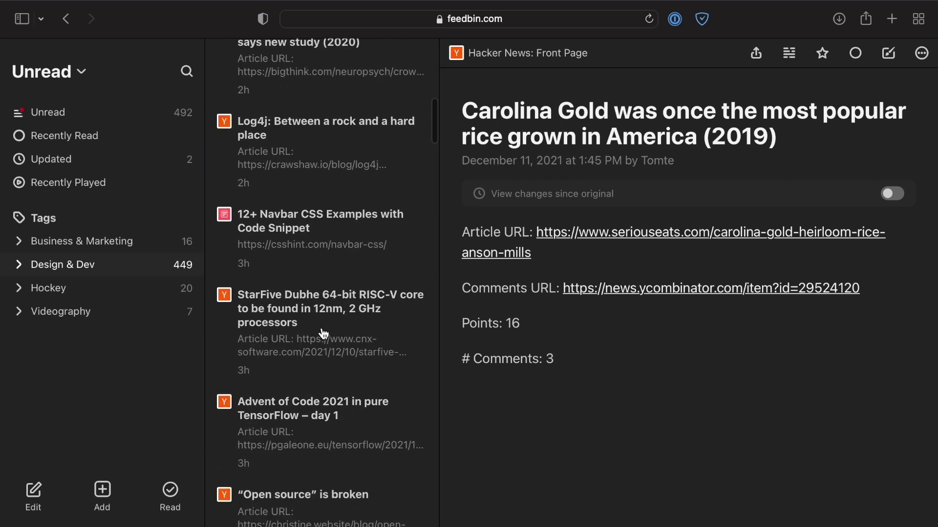
scroll(323, 334, "down", 11)
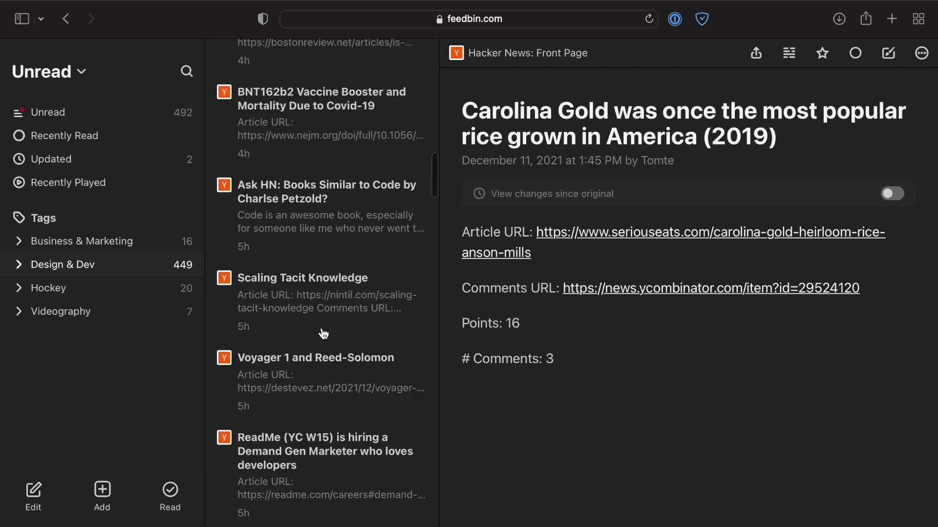
scroll(323, 334, "up", 13)
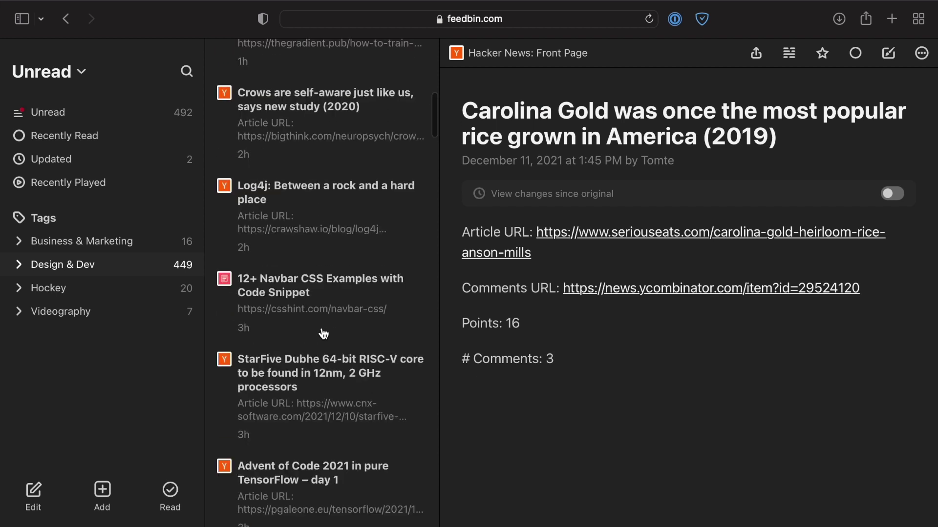
scroll(323, 334, "up", 8)
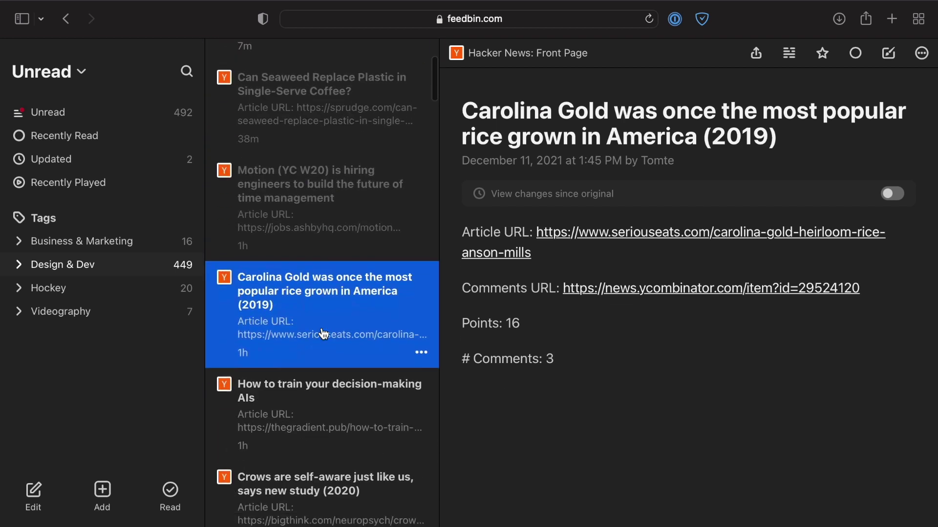
scroll(323, 334, "down", 12)
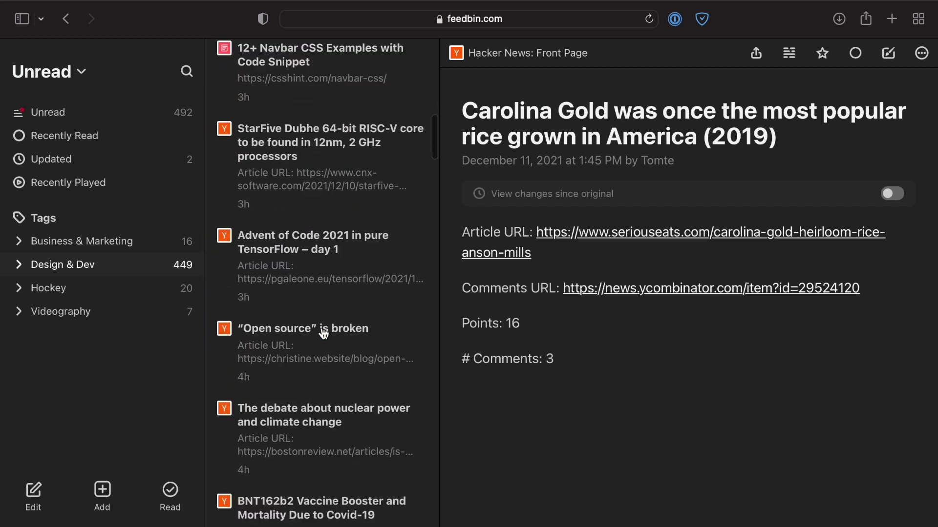
scroll(324, 334, "down", 1)
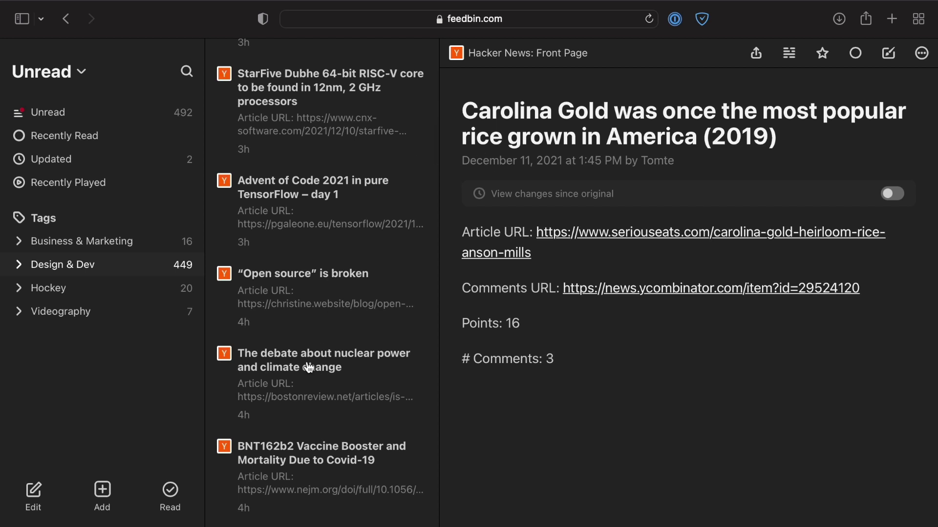
Open the "Open source" is broken article and view its extracted content.
left_click(315, 300)
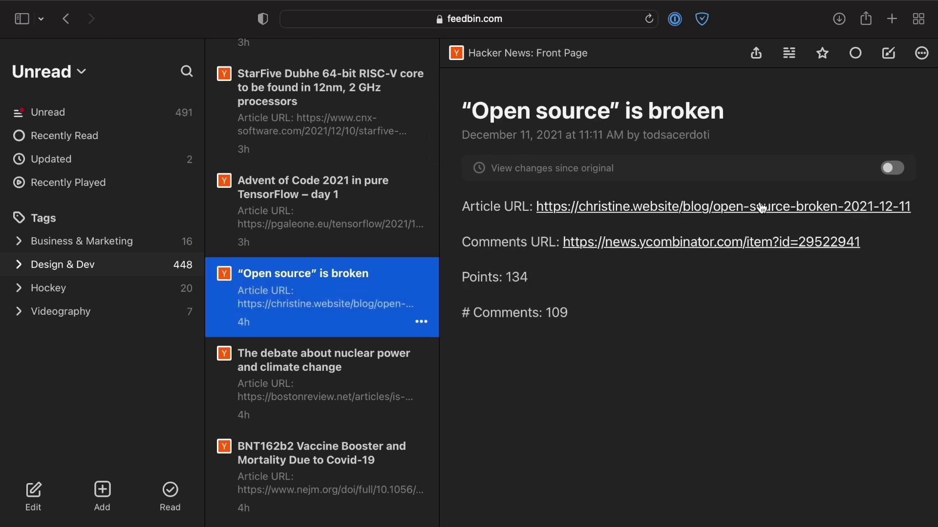
mouse_move(817, 209)
left_click(913, 209)
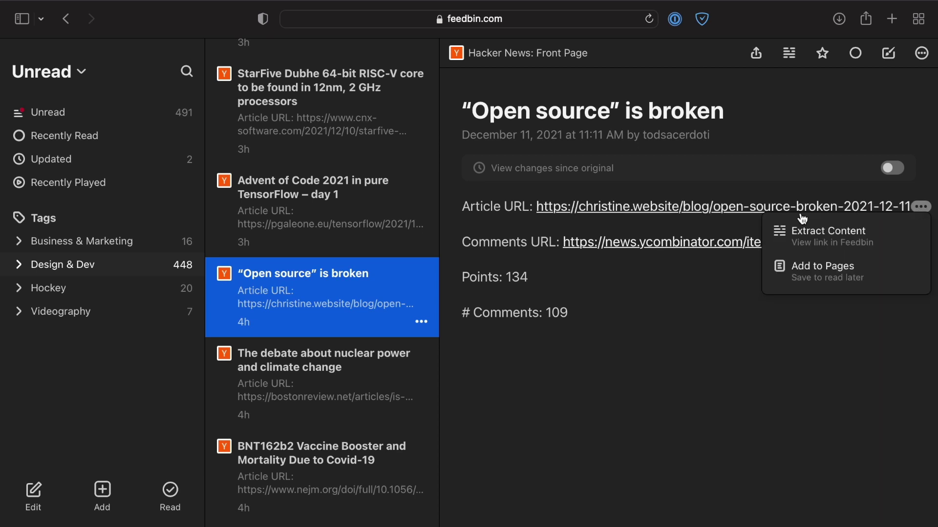
left_click(794, 235)
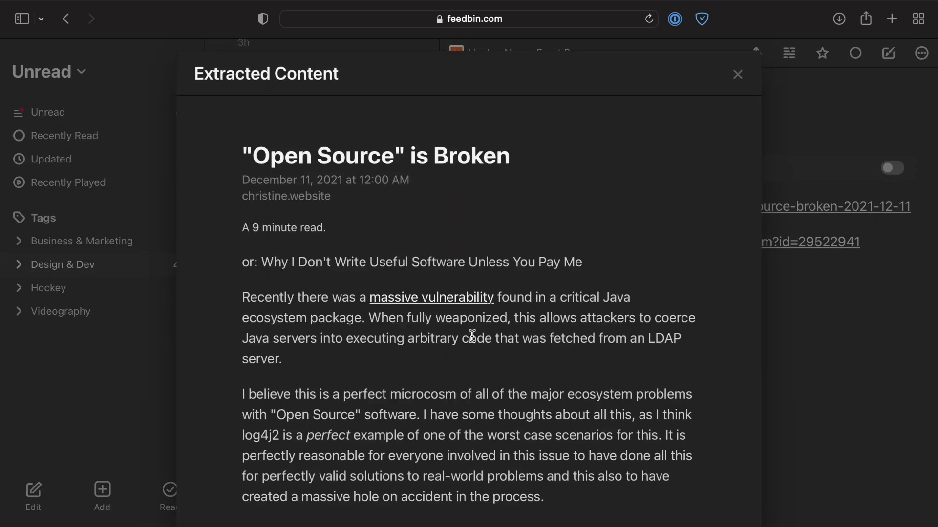
scroll(471, 336, "down", 8)
scroll(472, 336, "down", 1)
left_click(801, 342)
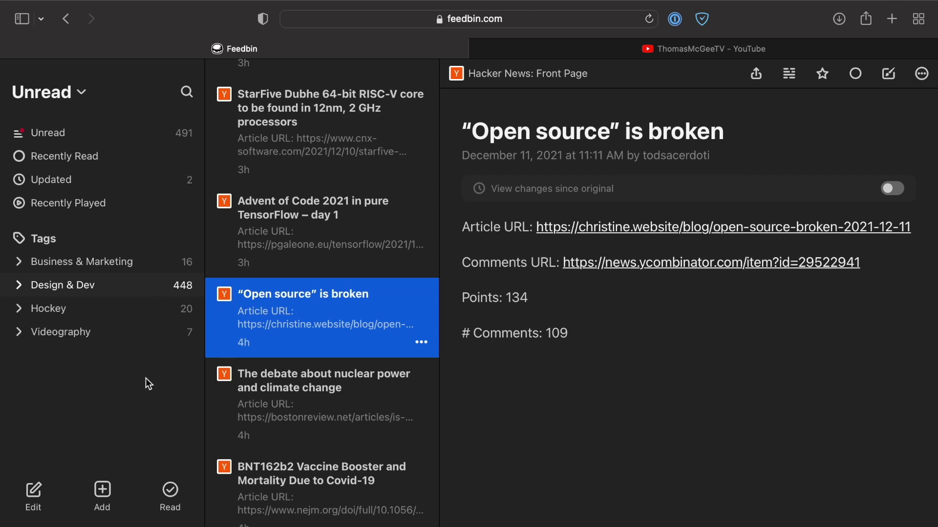
Copy the YouTube channel's URL in Safari, then close that tab.
left_click(607, 51)
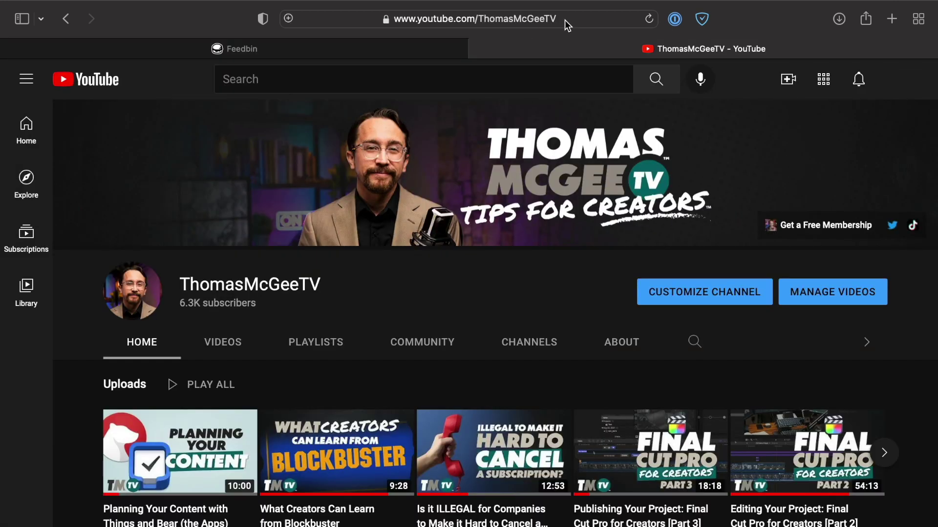
left_click(565, 19)
key("super+c")
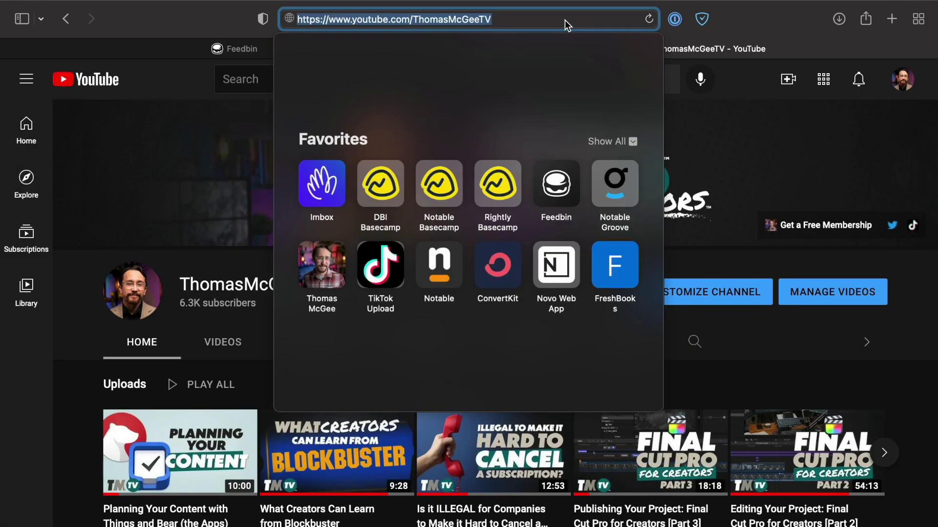
key("super+w")
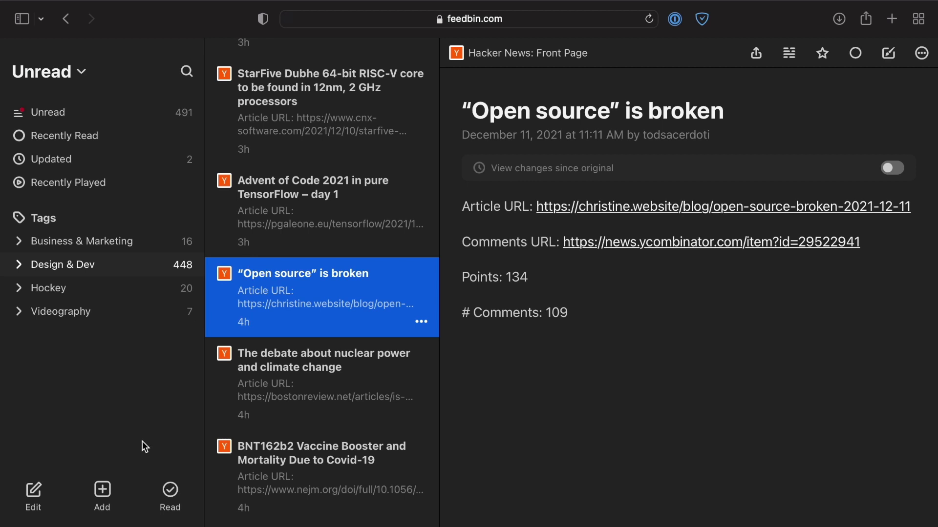
Subscribe to the pasted YouTube channel URL, renaming the feed before adding it.
left_click(104, 493)
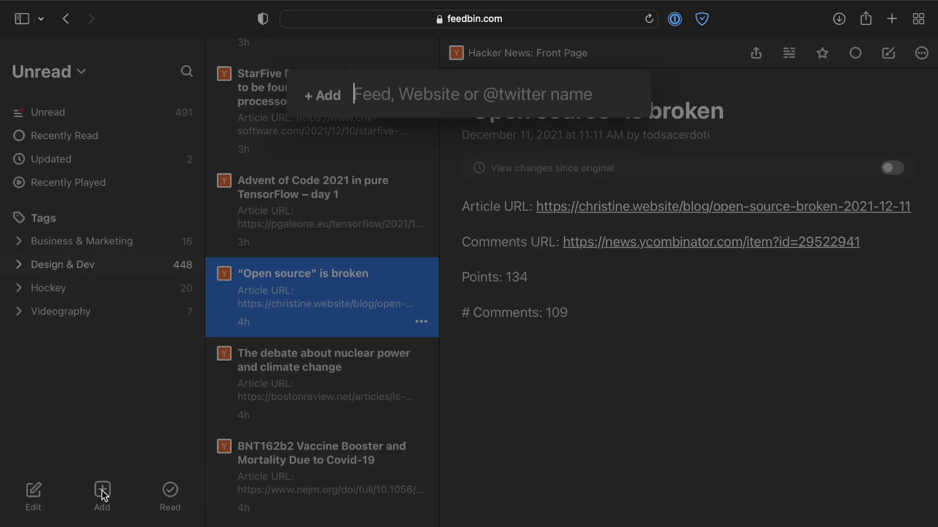
key("super+v")
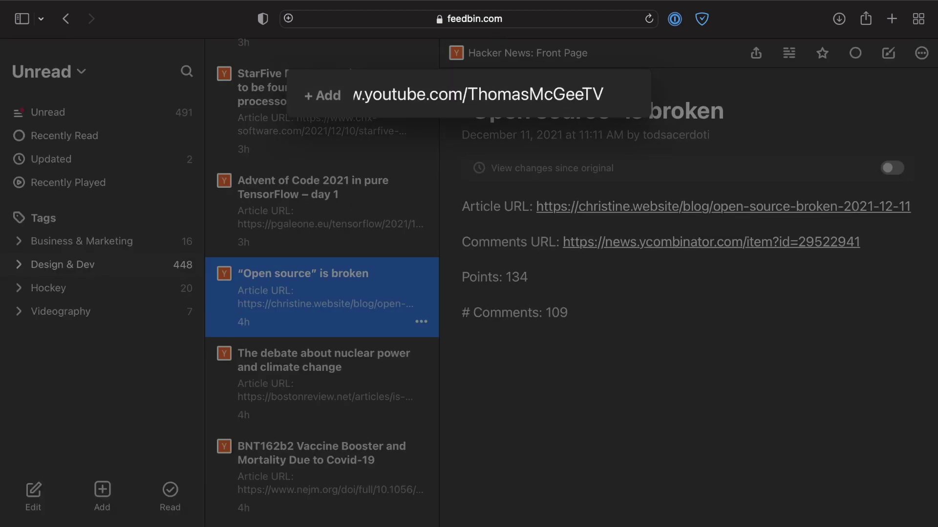
key("Return")
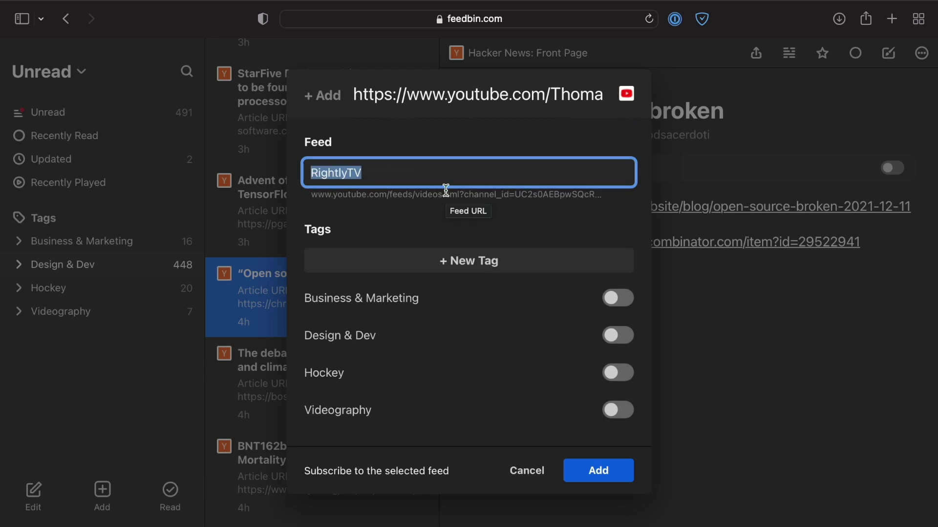
type("ThomasMcGeeTV")
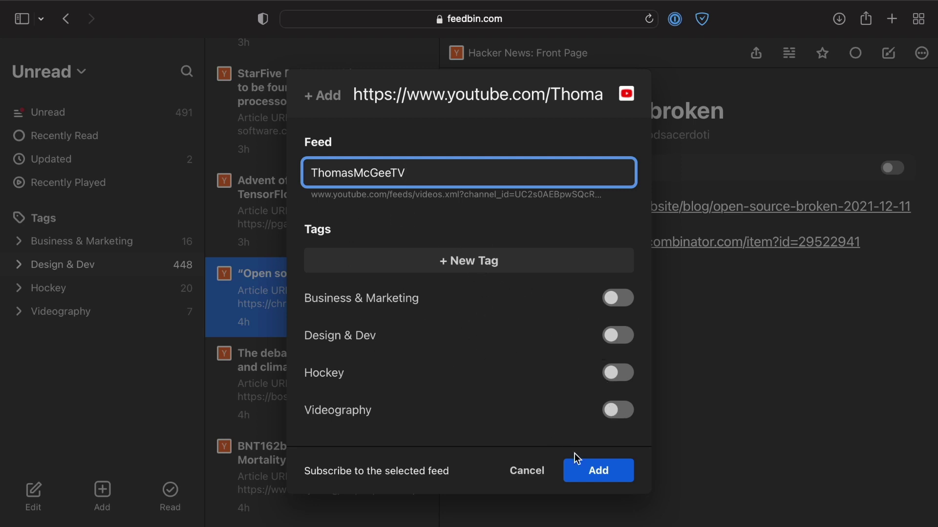
left_click(594, 472)
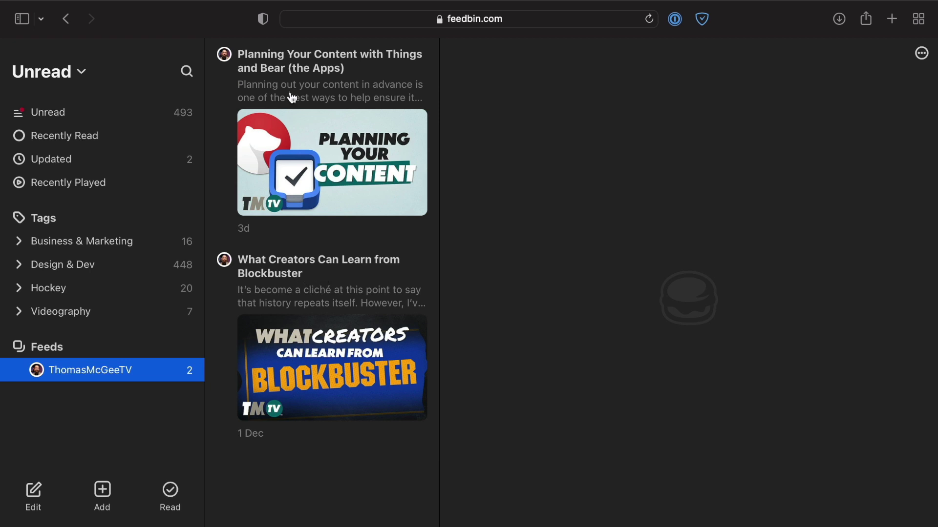
Read the Blockbuster video article, then play and pause its embedded video.
left_click(332, 295)
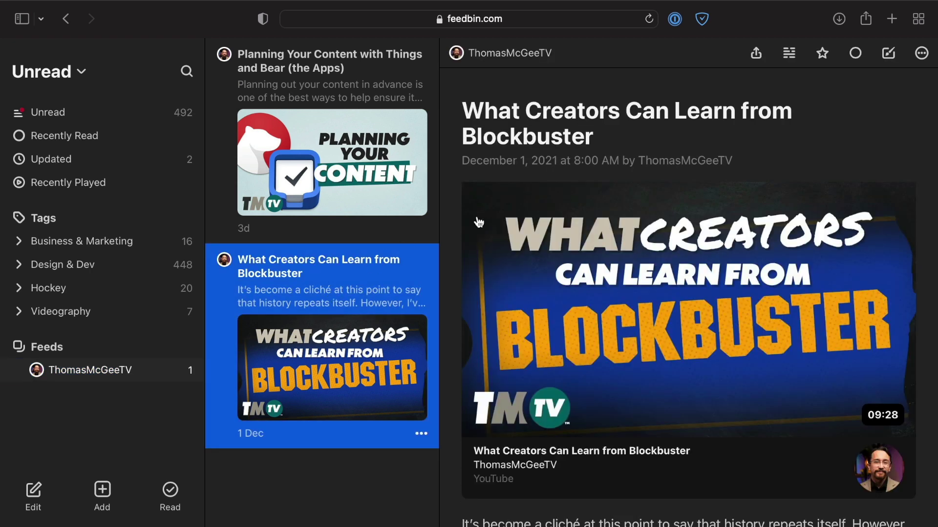
scroll(479, 222, "down", 10)
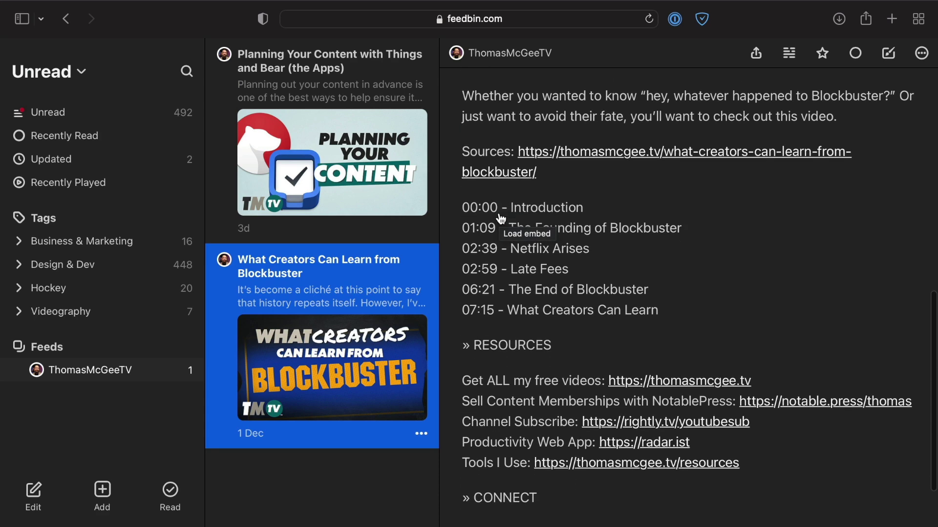
scroll(501, 219, "up", 10)
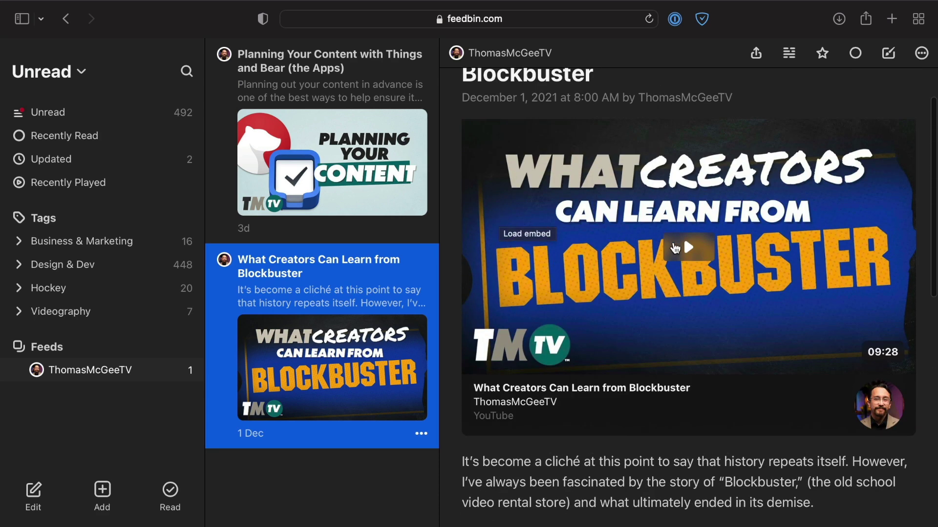
scroll(676, 248, "down", 10)
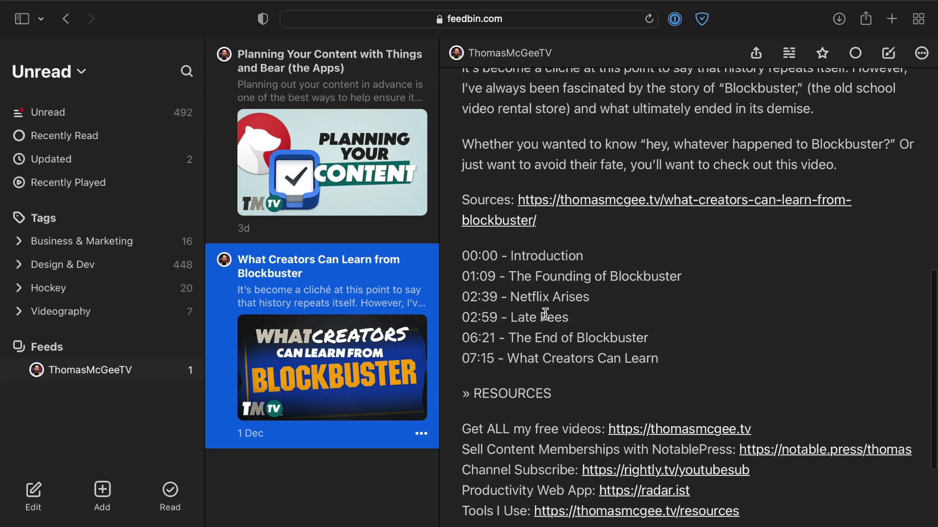
scroll(545, 314, "down", 3)
scroll(545, 314, "up", 10)
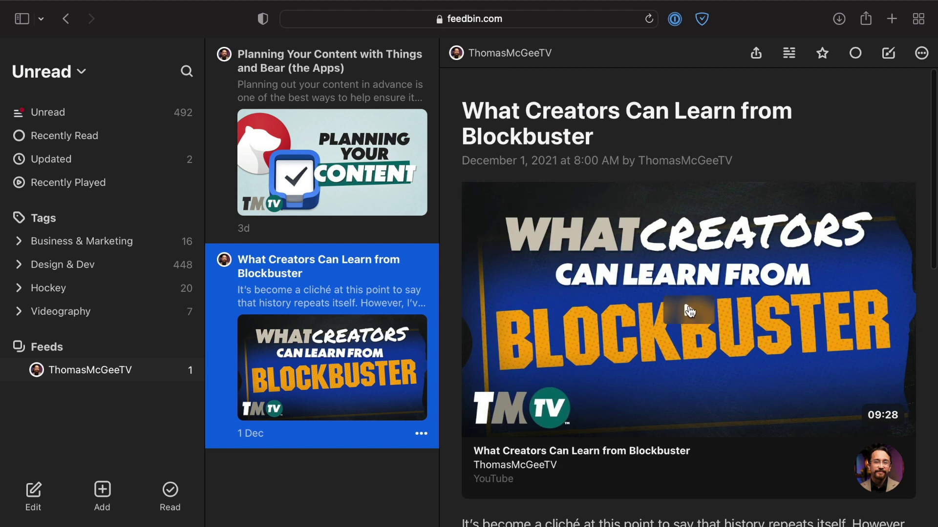
left_click(687, 308)
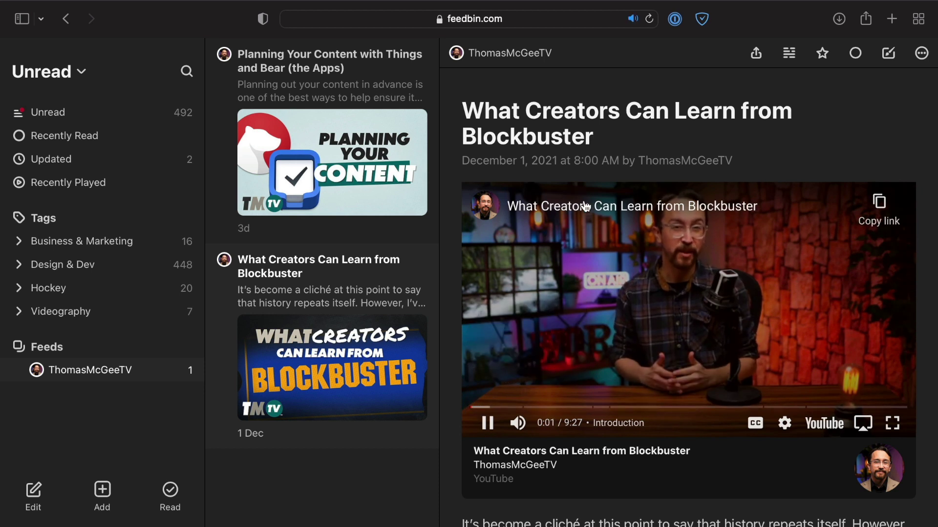
left_click(487, 423)
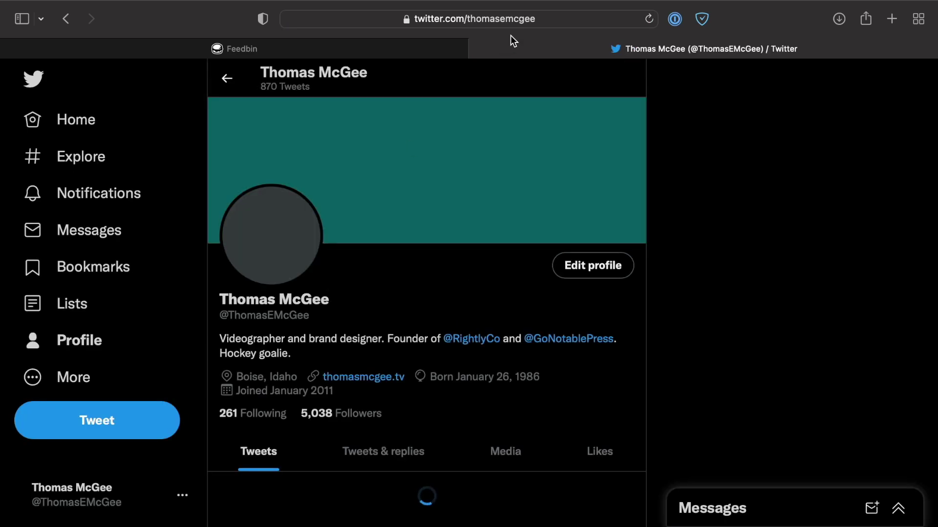
Copy the Twitter profile's URL and switch back to the Feedbin tab.
left_click(552, 17)
key("super+c")
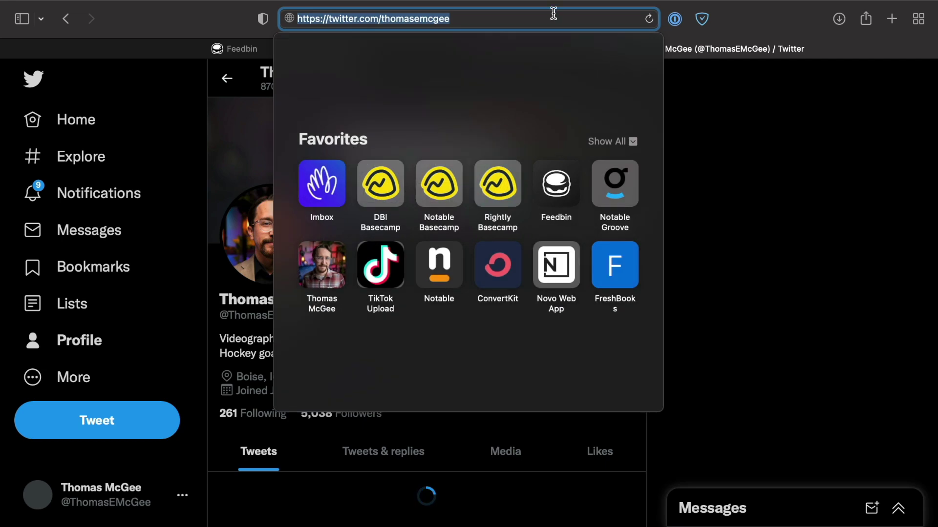
left_click(217, 42)
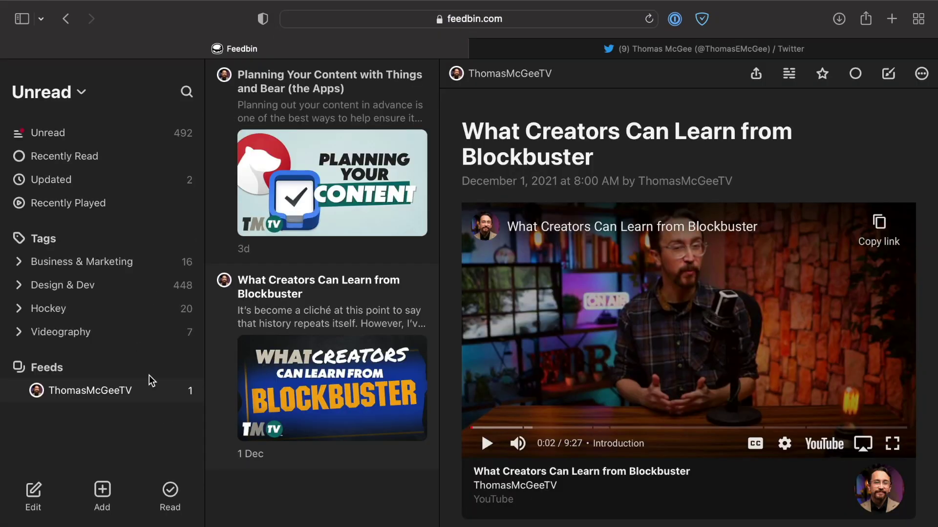
Subscribe to the pasted Twitter profile URL and scroll through its new tweets.
left_click(101, 496)
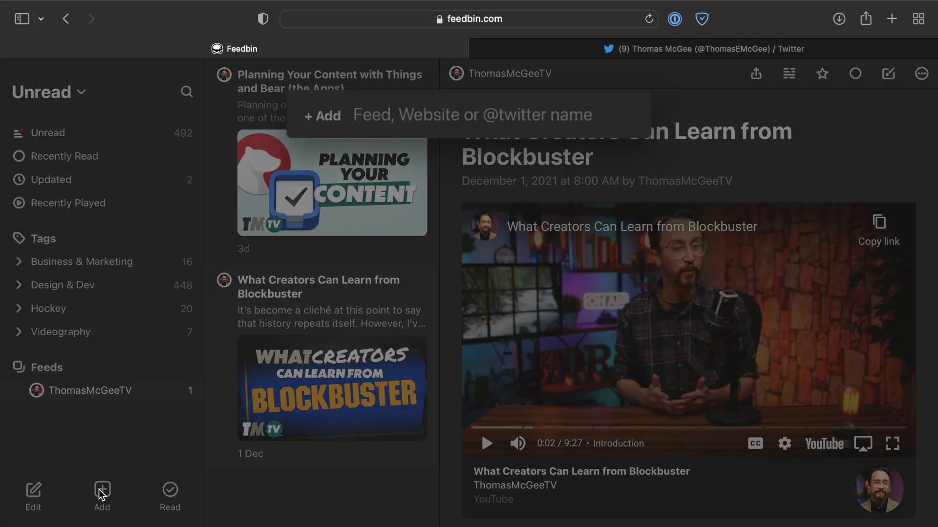
key("super+v")
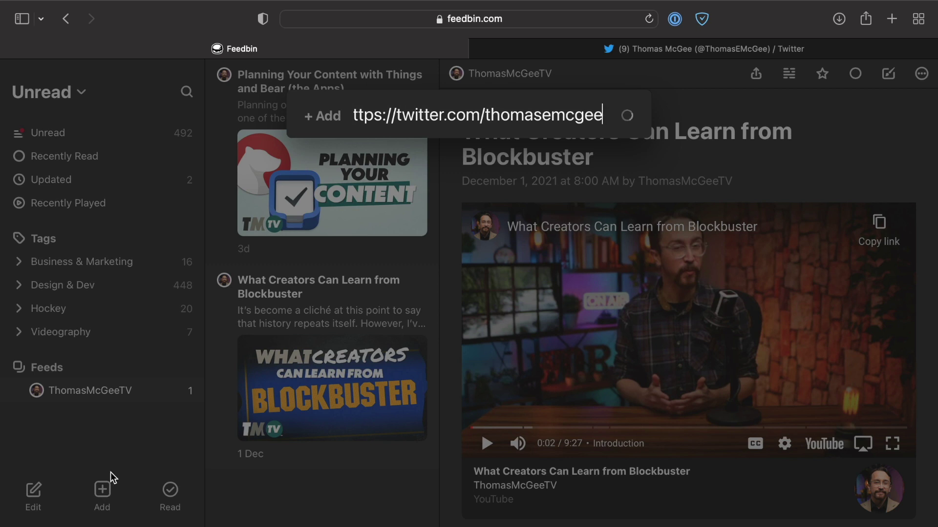
scroll(390, 271, "down", 3)
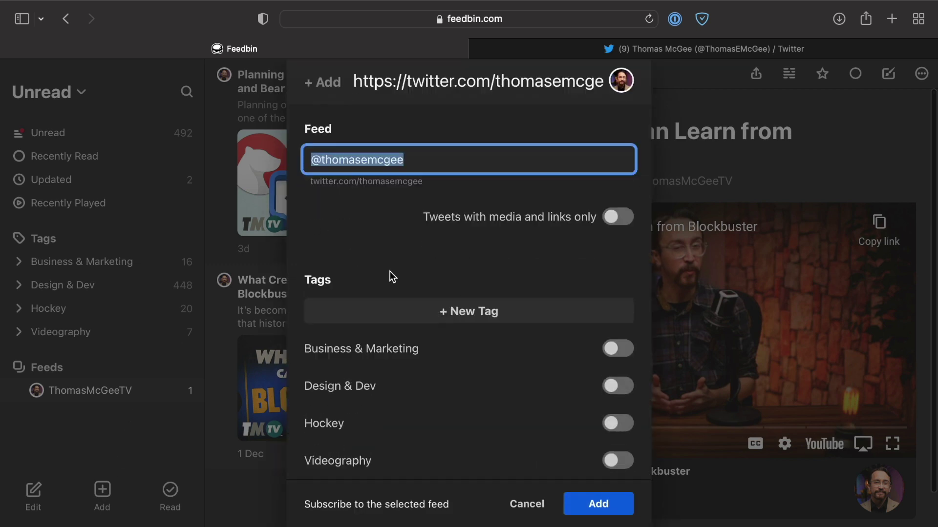
left_click(591, 486)
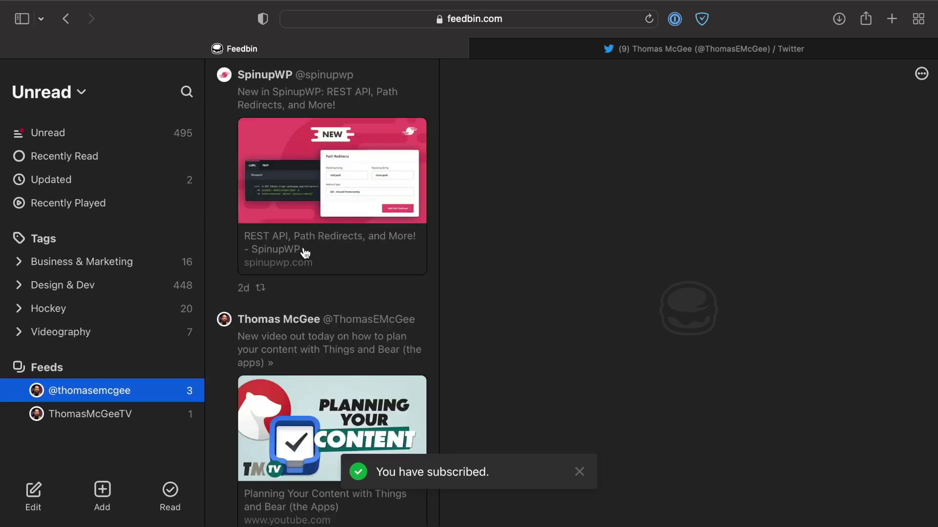
scroll(315, 278, "down", 8)
scroll(315, 277, "up", 4)
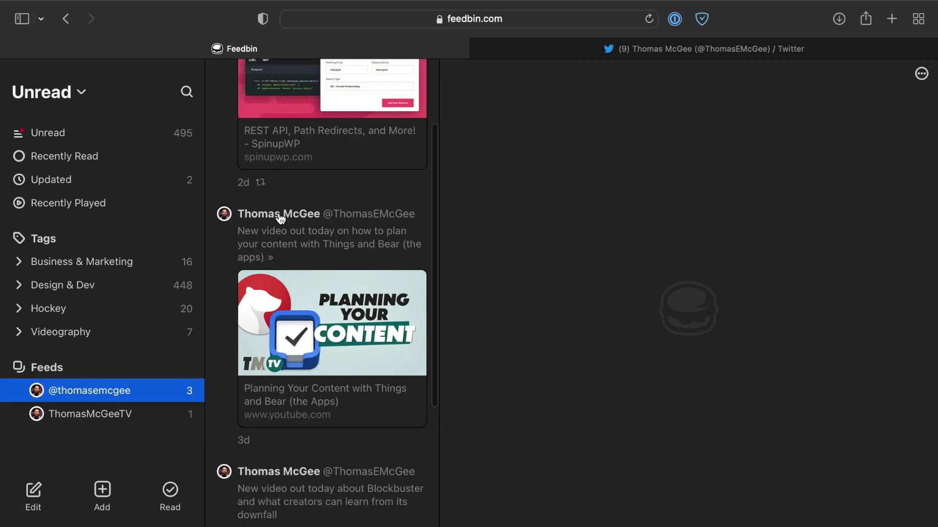
scroll(304, 210, "down", 7)
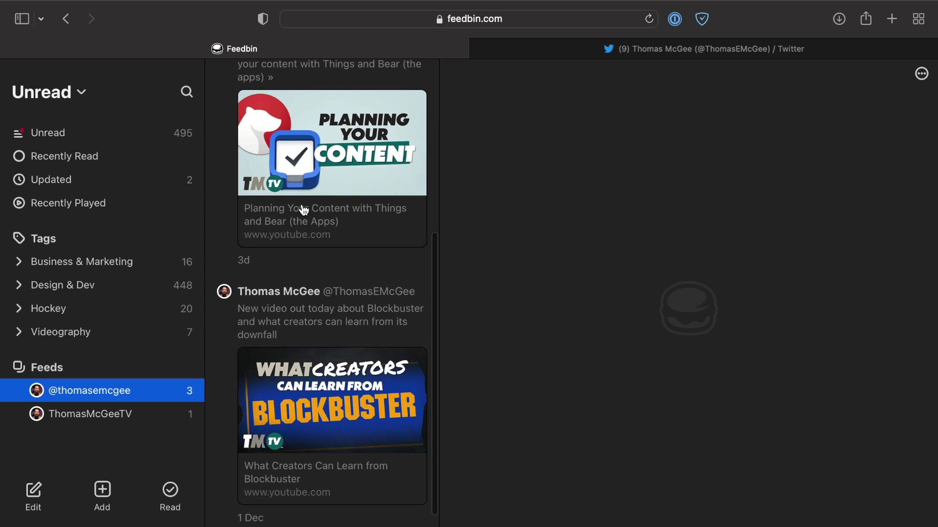
scroll(304, 210, "up", 2)
scroll(304, 210, "up", 8)
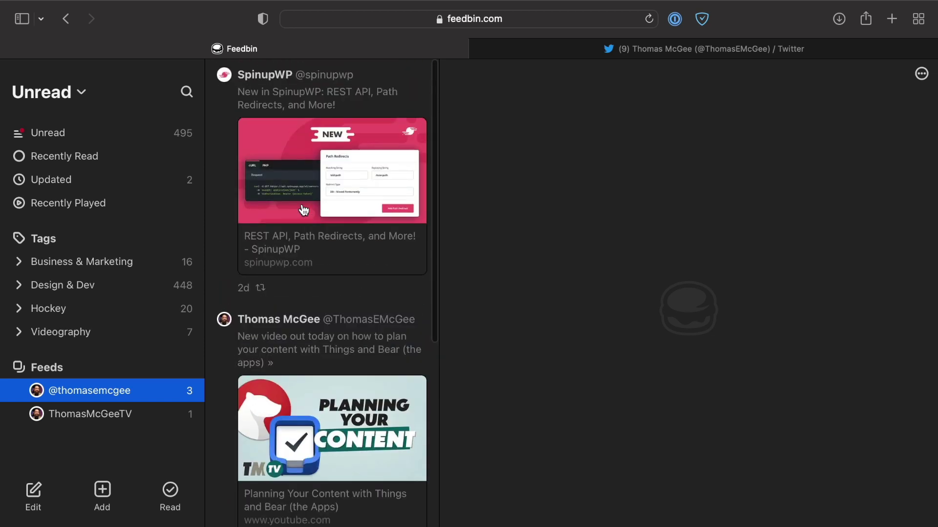
scroll(304, 210, "down", 2)
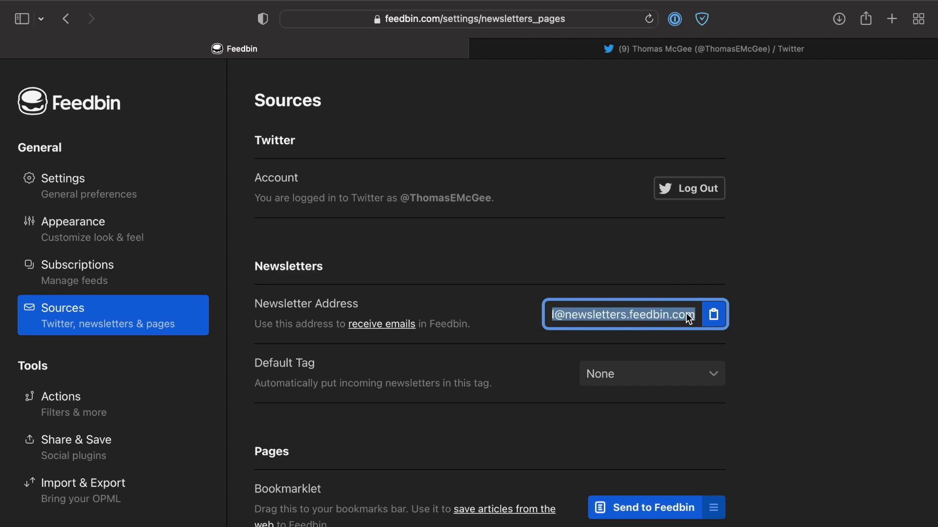
Leave the Sources settings via the Feedbin logo, returning to the Unread list.
left_click(90, 110)
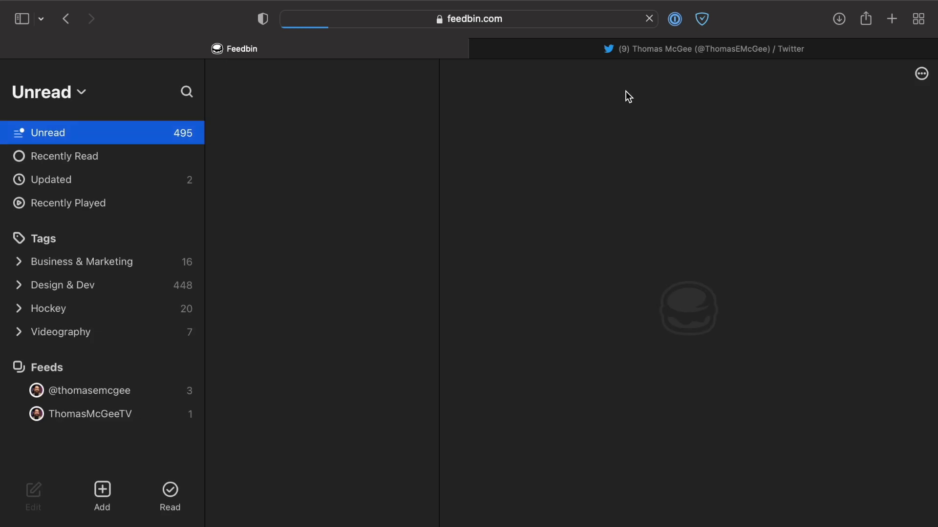
Subscribe to the tmtv.link/newsletter ConvertKit newsletter with the Feedbin address, then return to Feedbin.
left_click(891, 20)
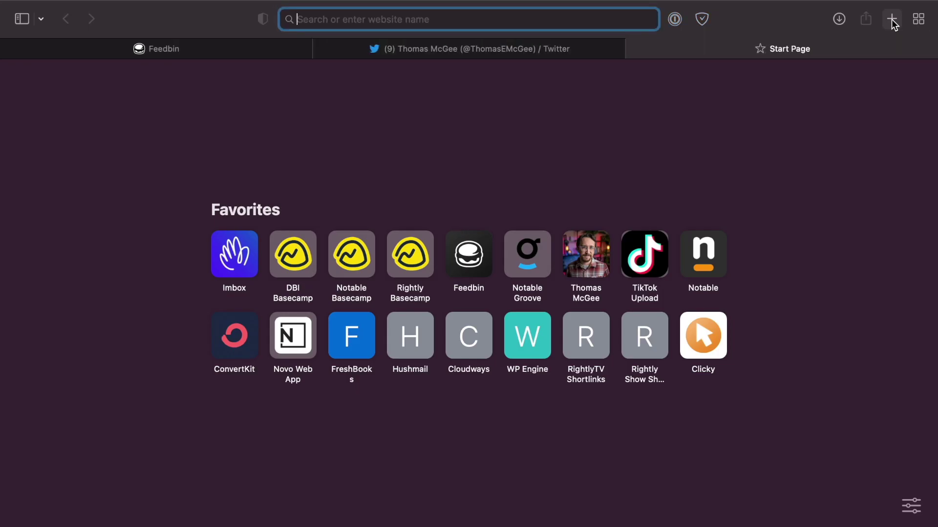
type("tmtv.link/newsletter")
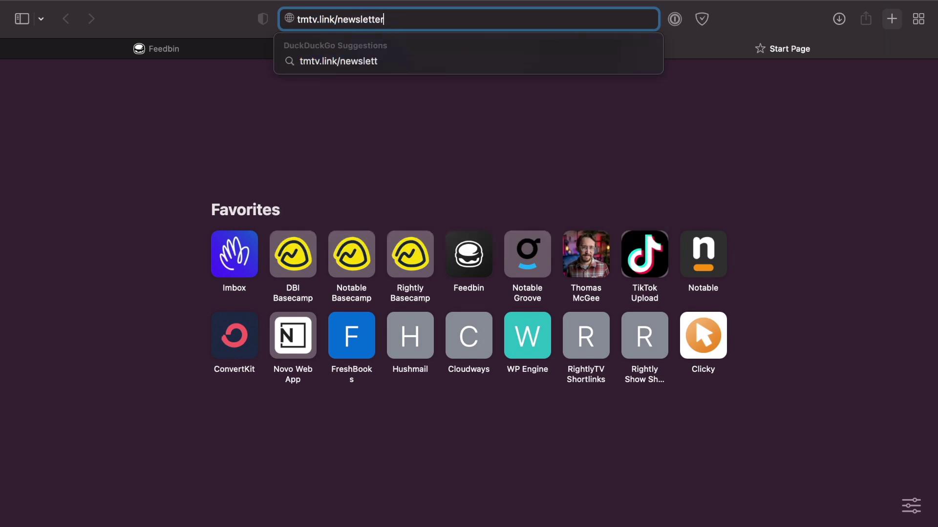
key("Return")
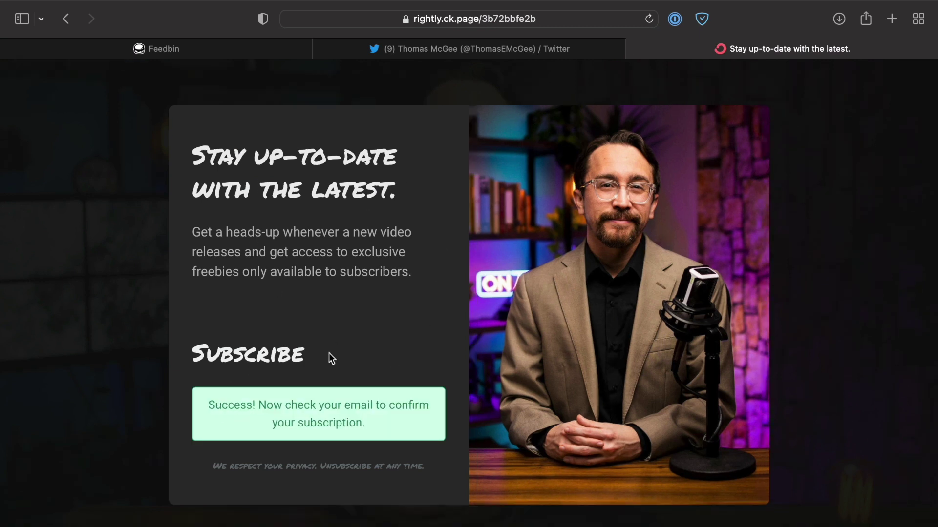
left_click(195, 51)
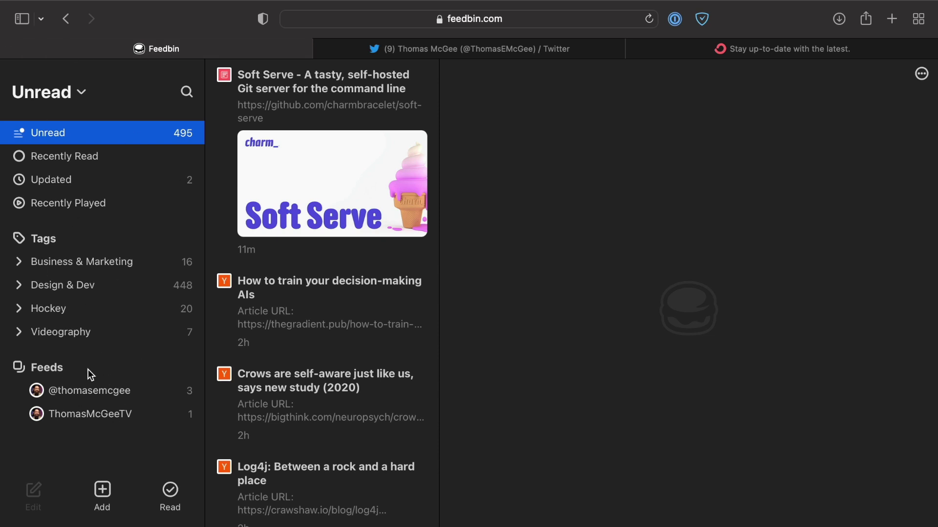
Open ShopTalk episode 492 from the Design & Dev tag, then play and pause its podcast.
left_click(82, 288)
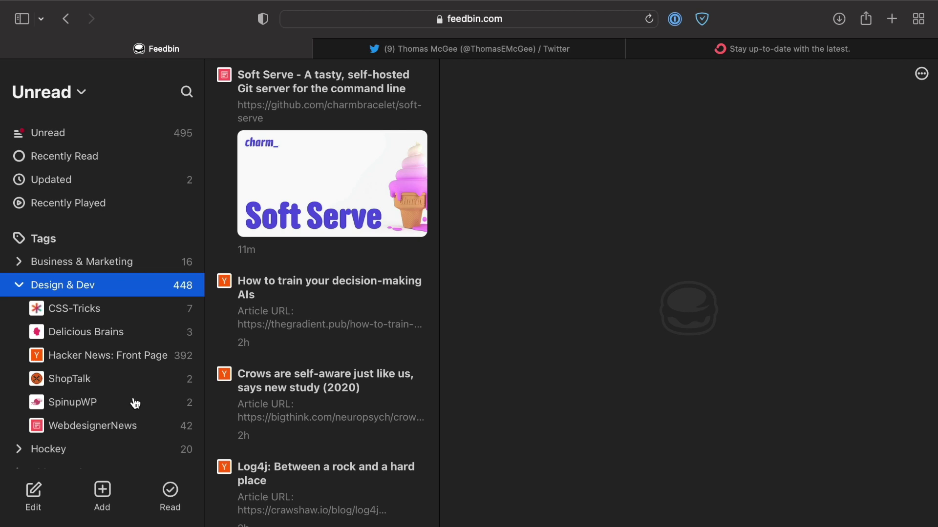
left_click(117, 379)
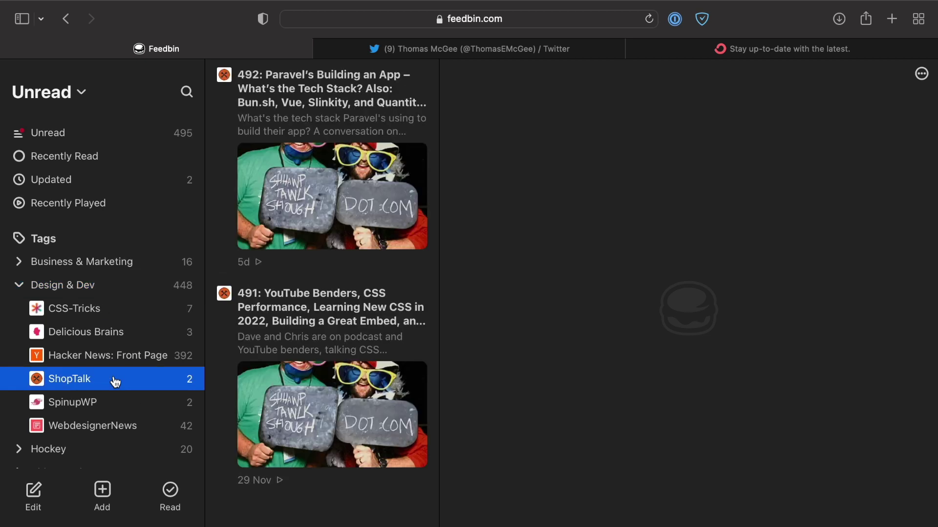
left_click(314, 111)
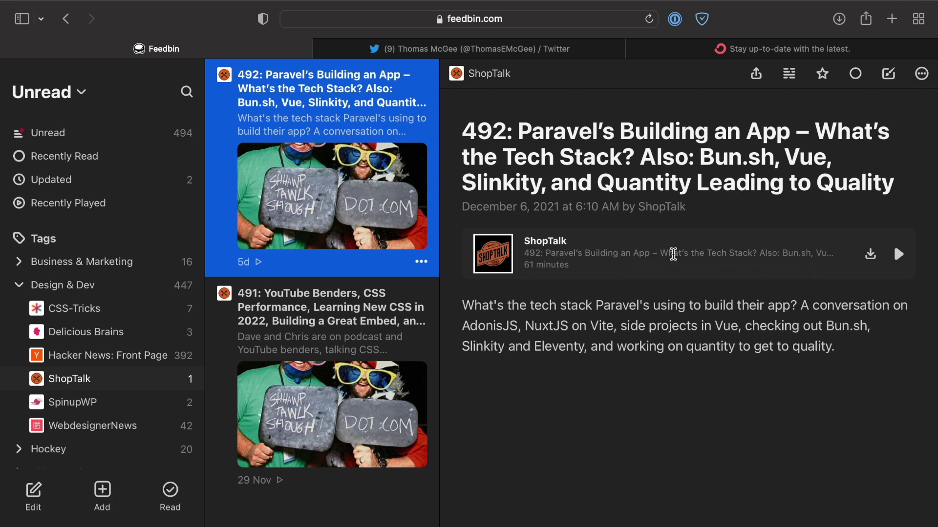
left_click(898, 253)
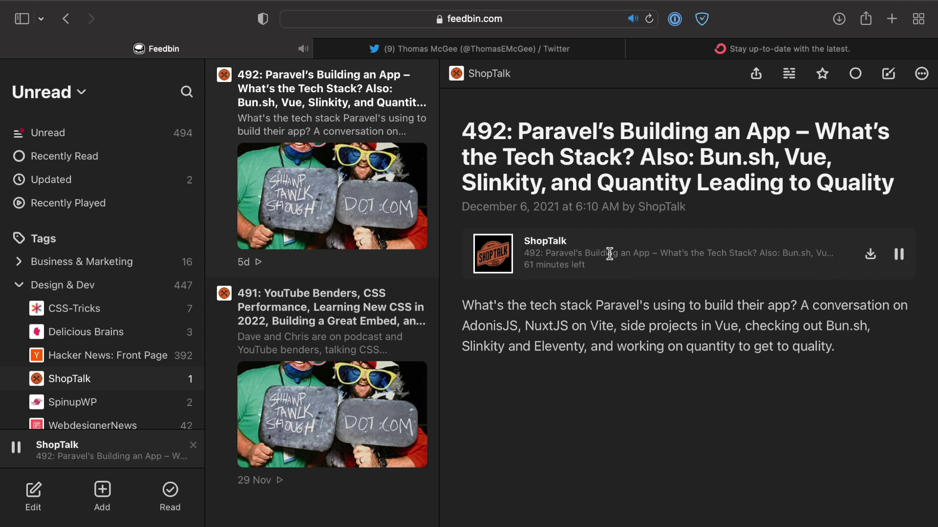
left_click(900, 255)
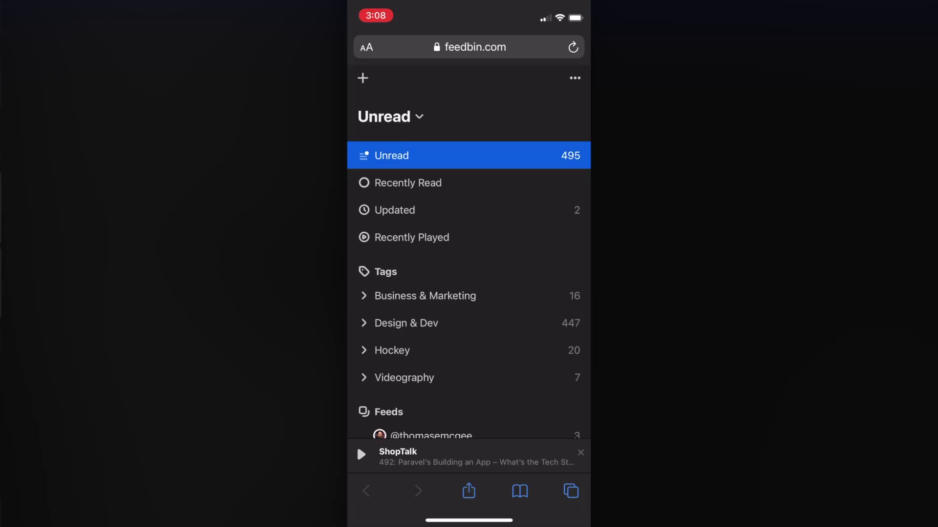
Browse the iPhone feed list, open the YouTube channel's feed, and go back.
scroll(469, 267, "down", 2)
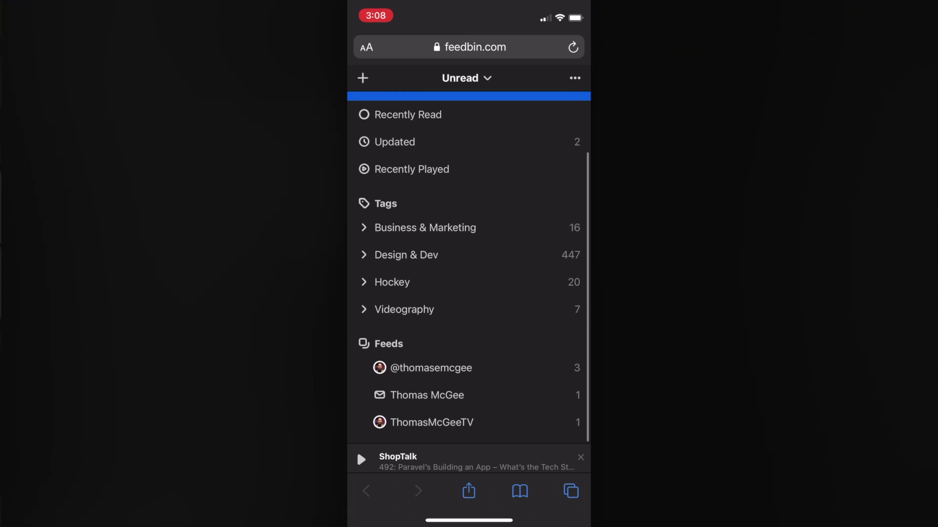
scroll(469, 267, "down", 1)
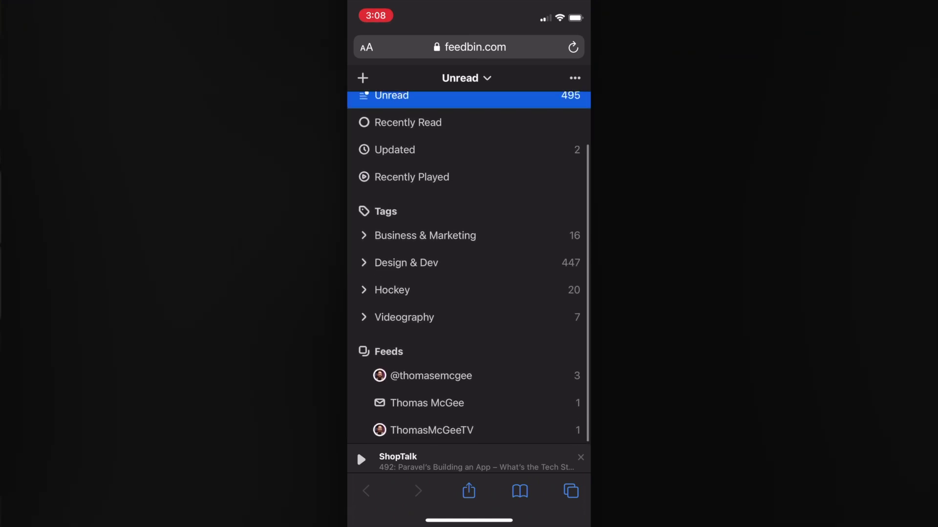
scroll(469, 268, "up", 1)
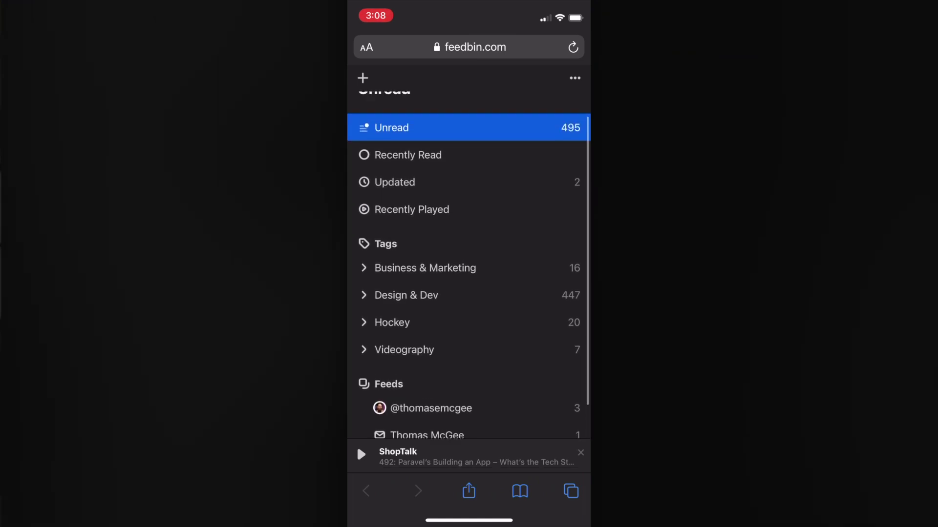
scroll(469, 268, "down", 1)
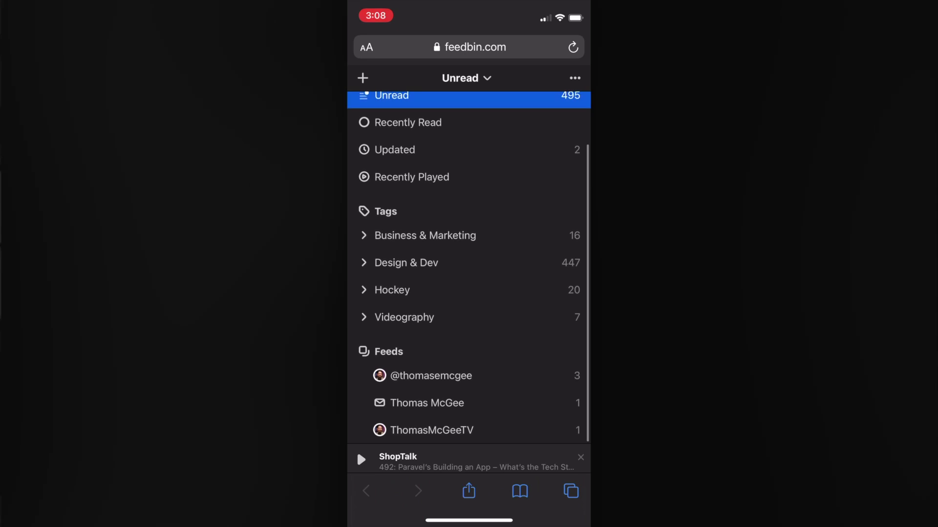
left_click(431, 430)
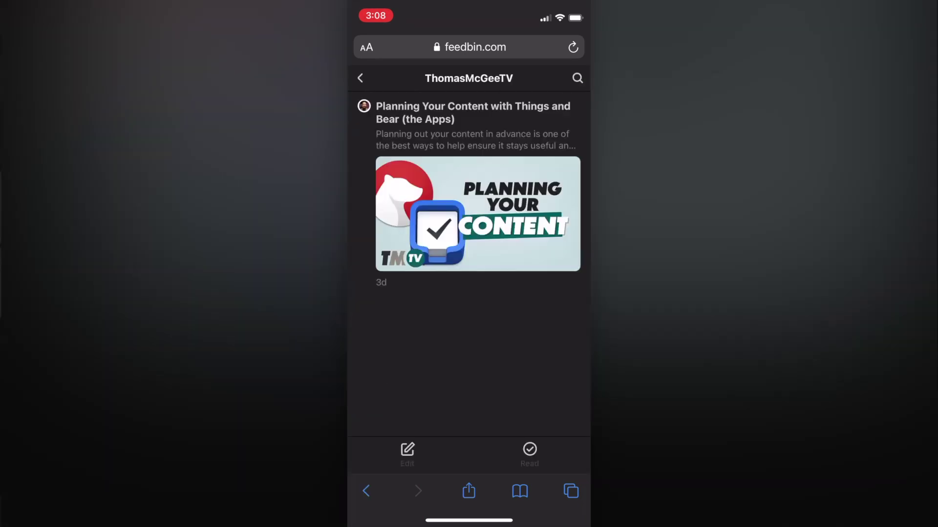
scroll(469, 268, "up", 1)
left_click(360, 78)
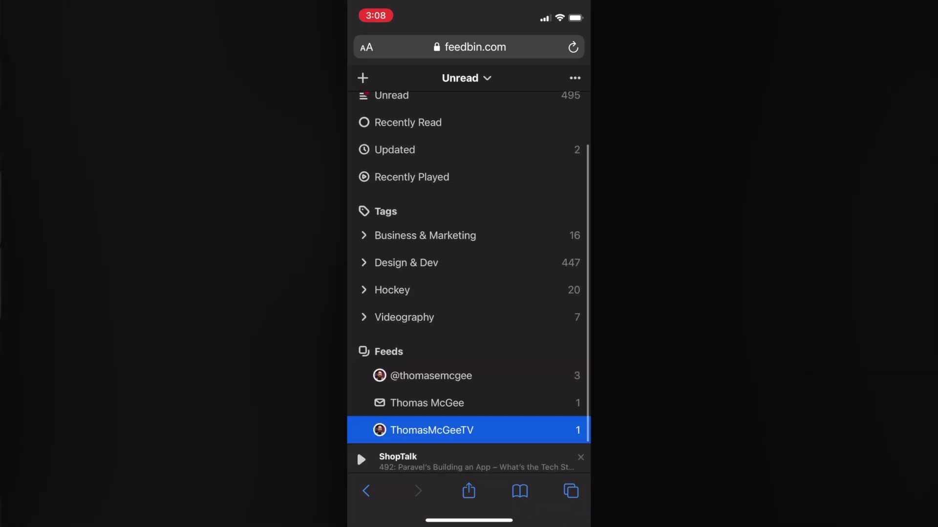
Read the Log4j article in Design & Dev and swipe back to the article list.
left_click(406, 263)
scroll(469, 264, "down", 5)
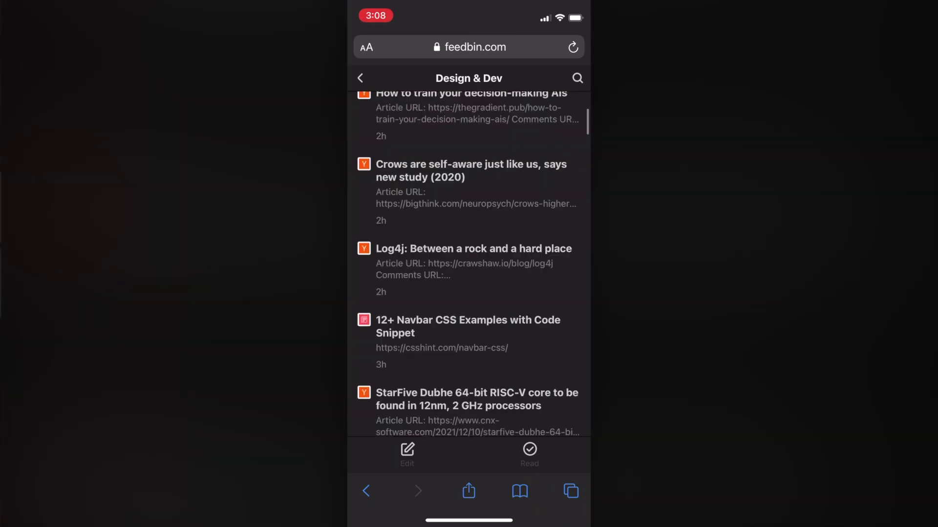
left_click(469, 190)
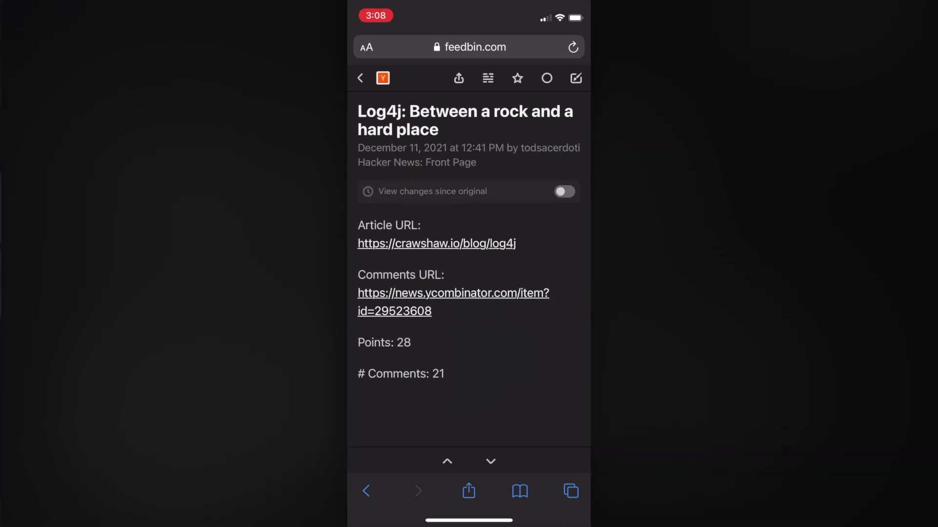
left_click_drag(348, 264, 537, 264)
scroll(468, 263, "up", 5)
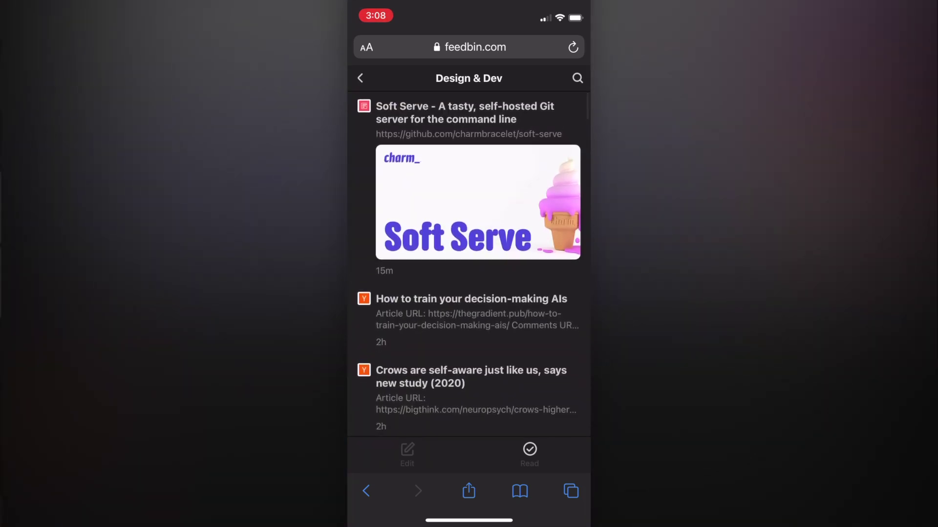
scroll(469, 263, "down", 3)
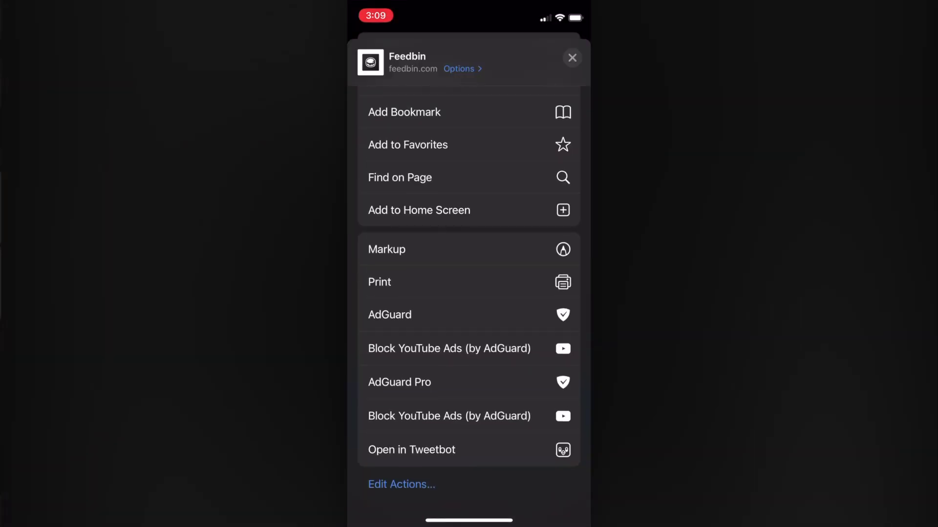
Add Feedbin to the iPhone Home Screen and launch the new web app.
left_click(419, 210)
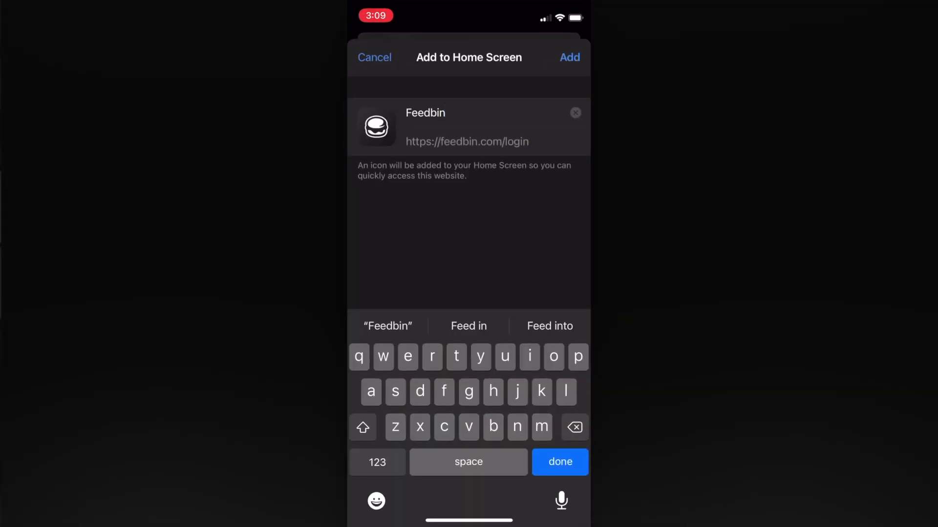
left_click(570, 57)
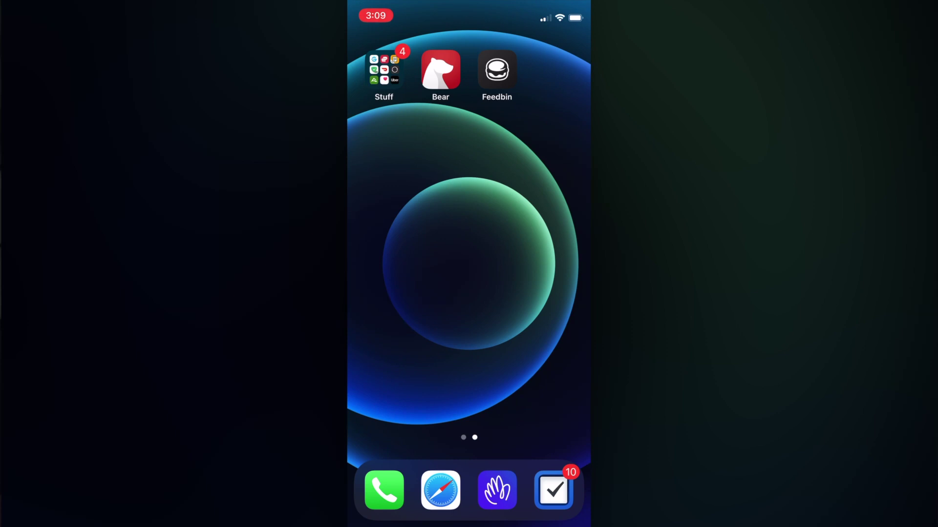
left_click(497, 69)
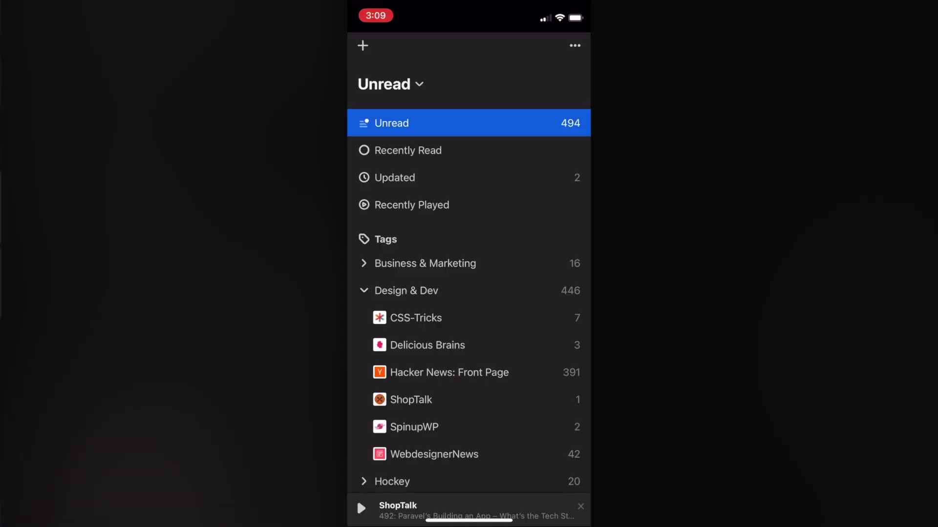
Collapse the Design & Dev tag in the Feedbin web app and return to the Home Screen.
scroll(469, 273, "down", 1)
left_click(364, 134)
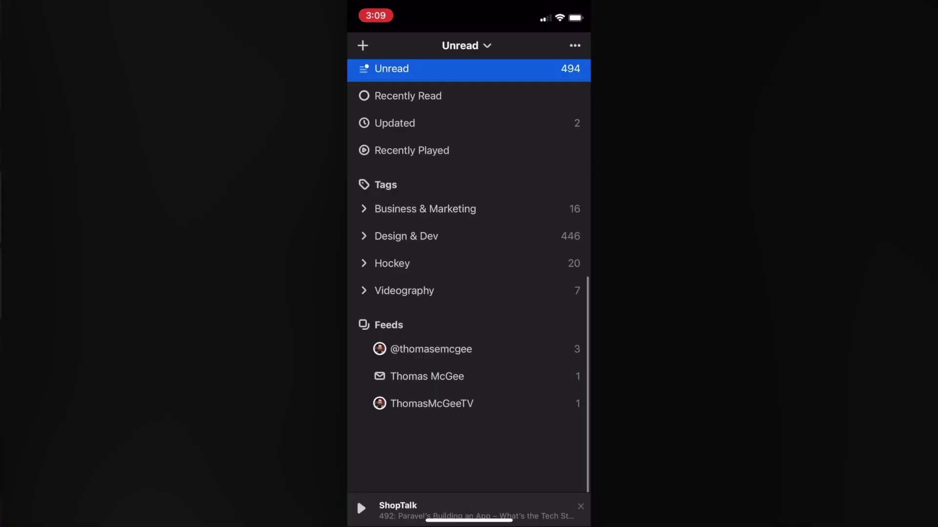
left_click_drag(468, 520, 469, 293)
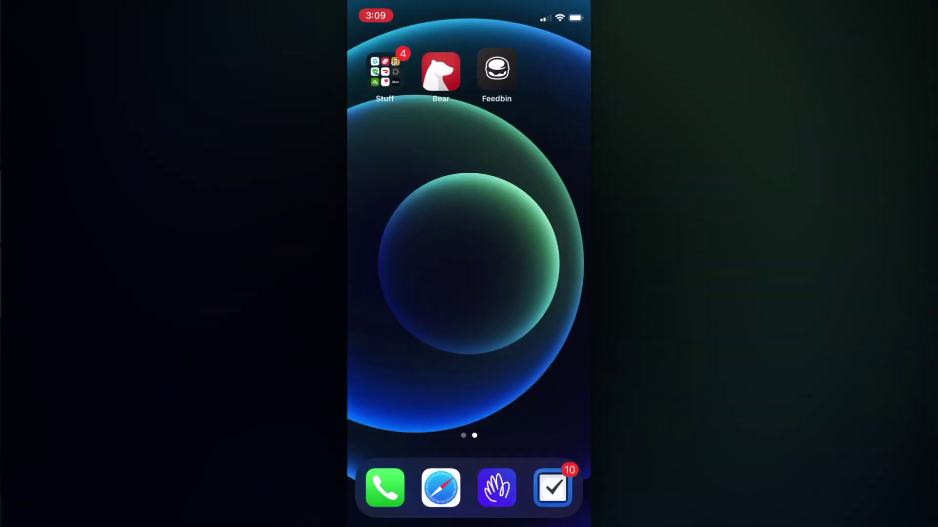